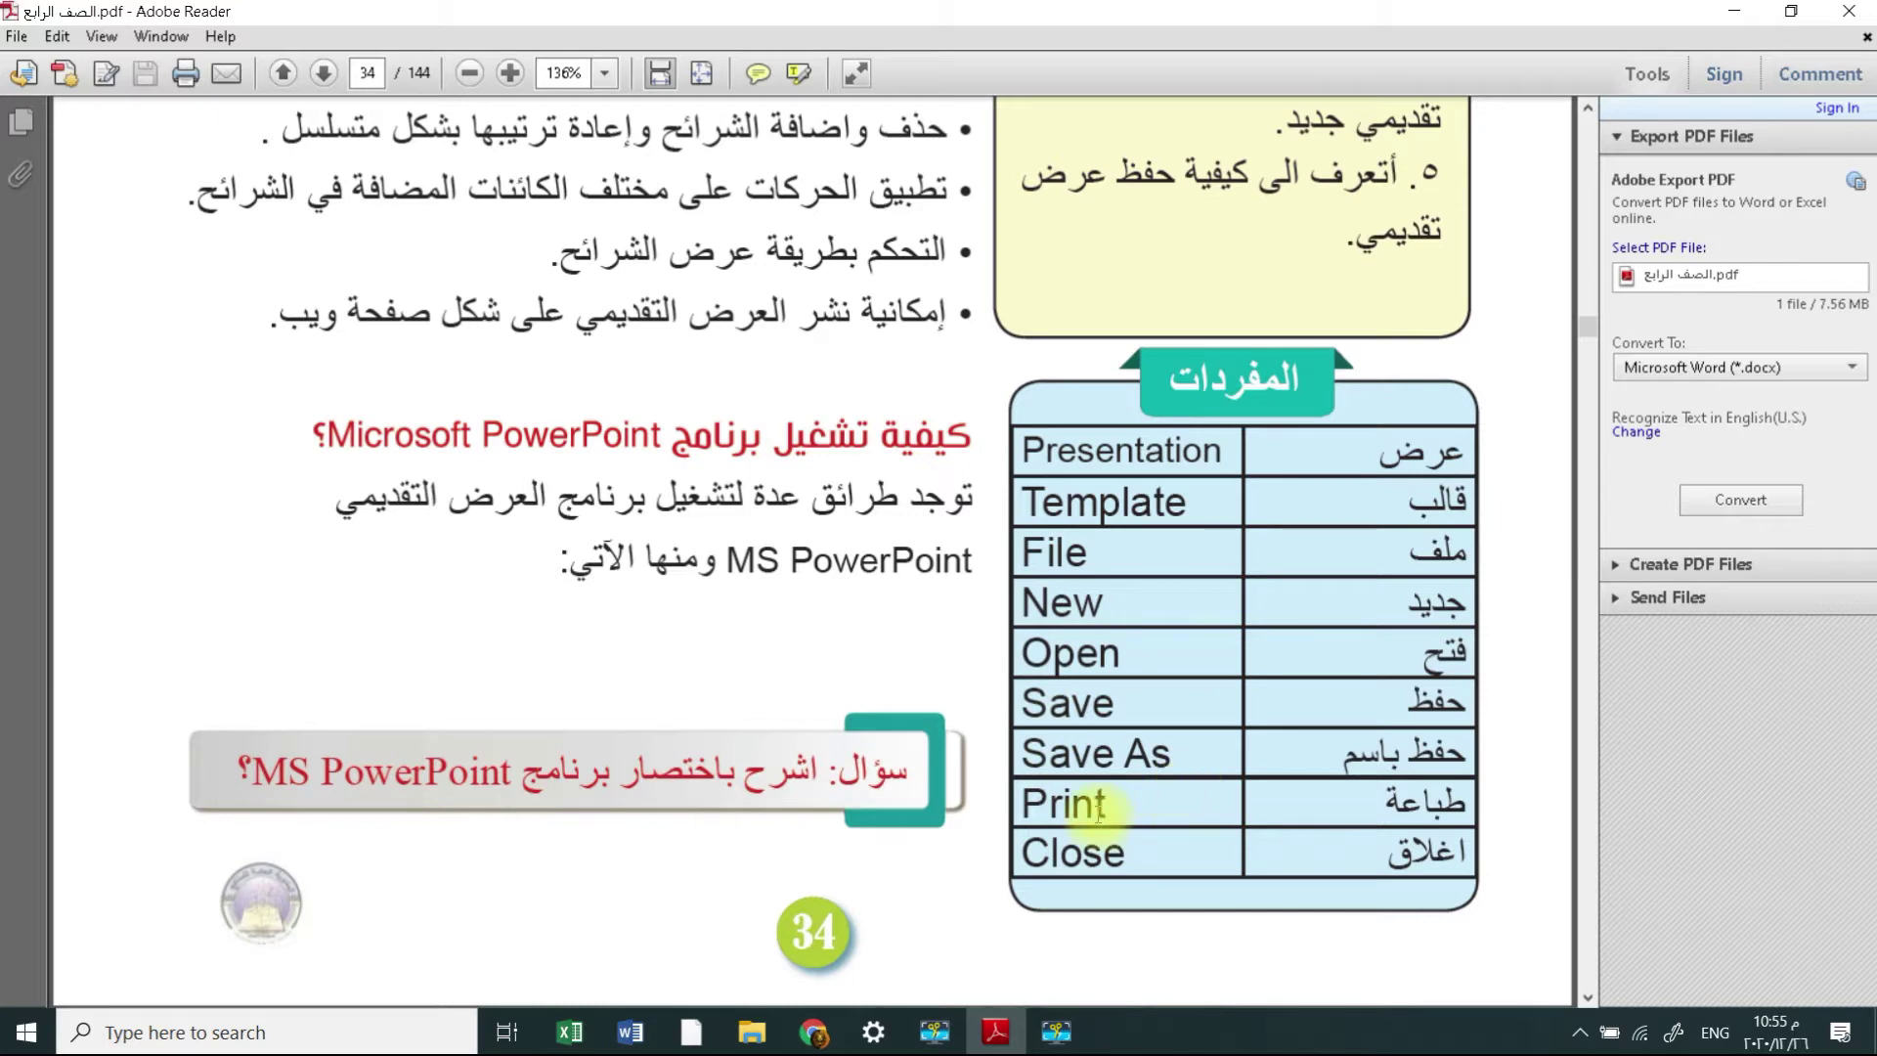
- Scroll the PDF up to the top of page 34, showing the Main Interface / File Menu heading
{"action": "scroll", "coordinate": [978, 743], "scroll_direction": "up", "scroll_amount": 5}
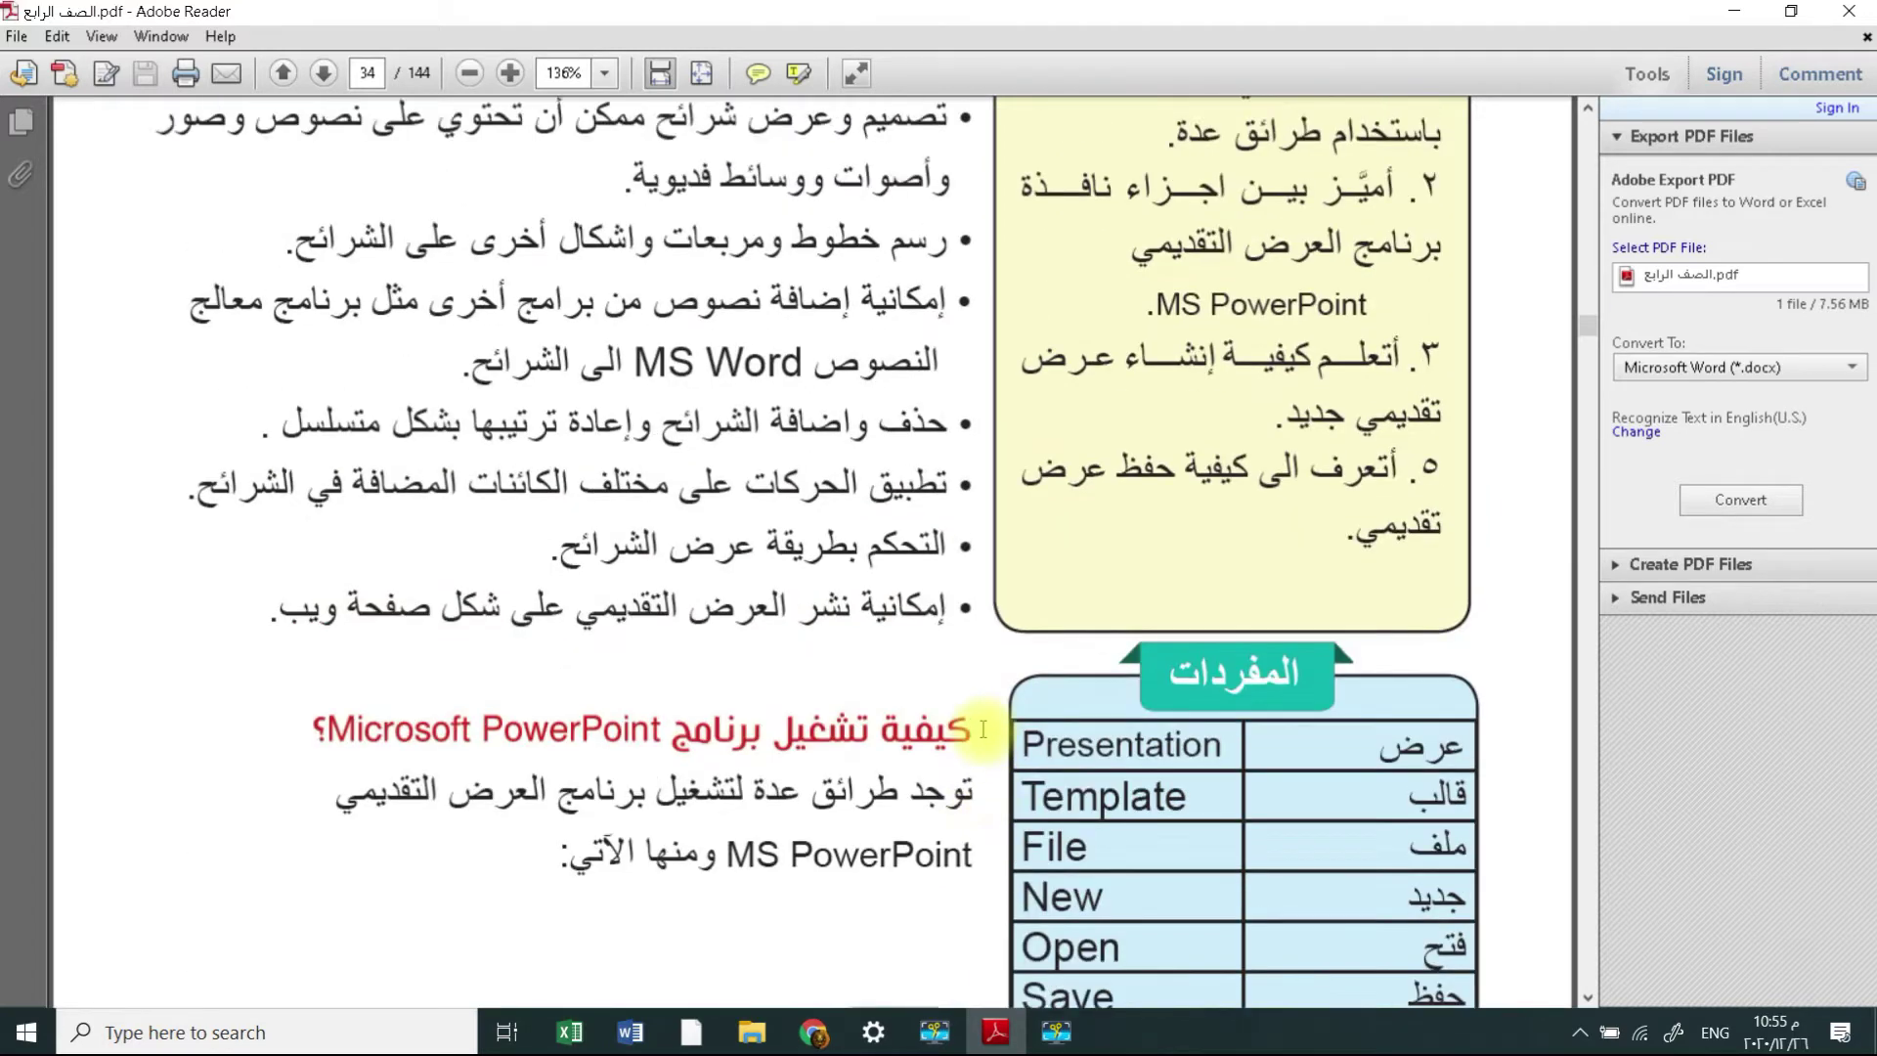
{"action": "scroll", "coordinate": [782, 704], "scroll_direction": "up", "scroll_amount": 3}
{"action": "scroll", "coordinate": [489, 684], "scroll_direction": "up", "scroll_amount": 2}
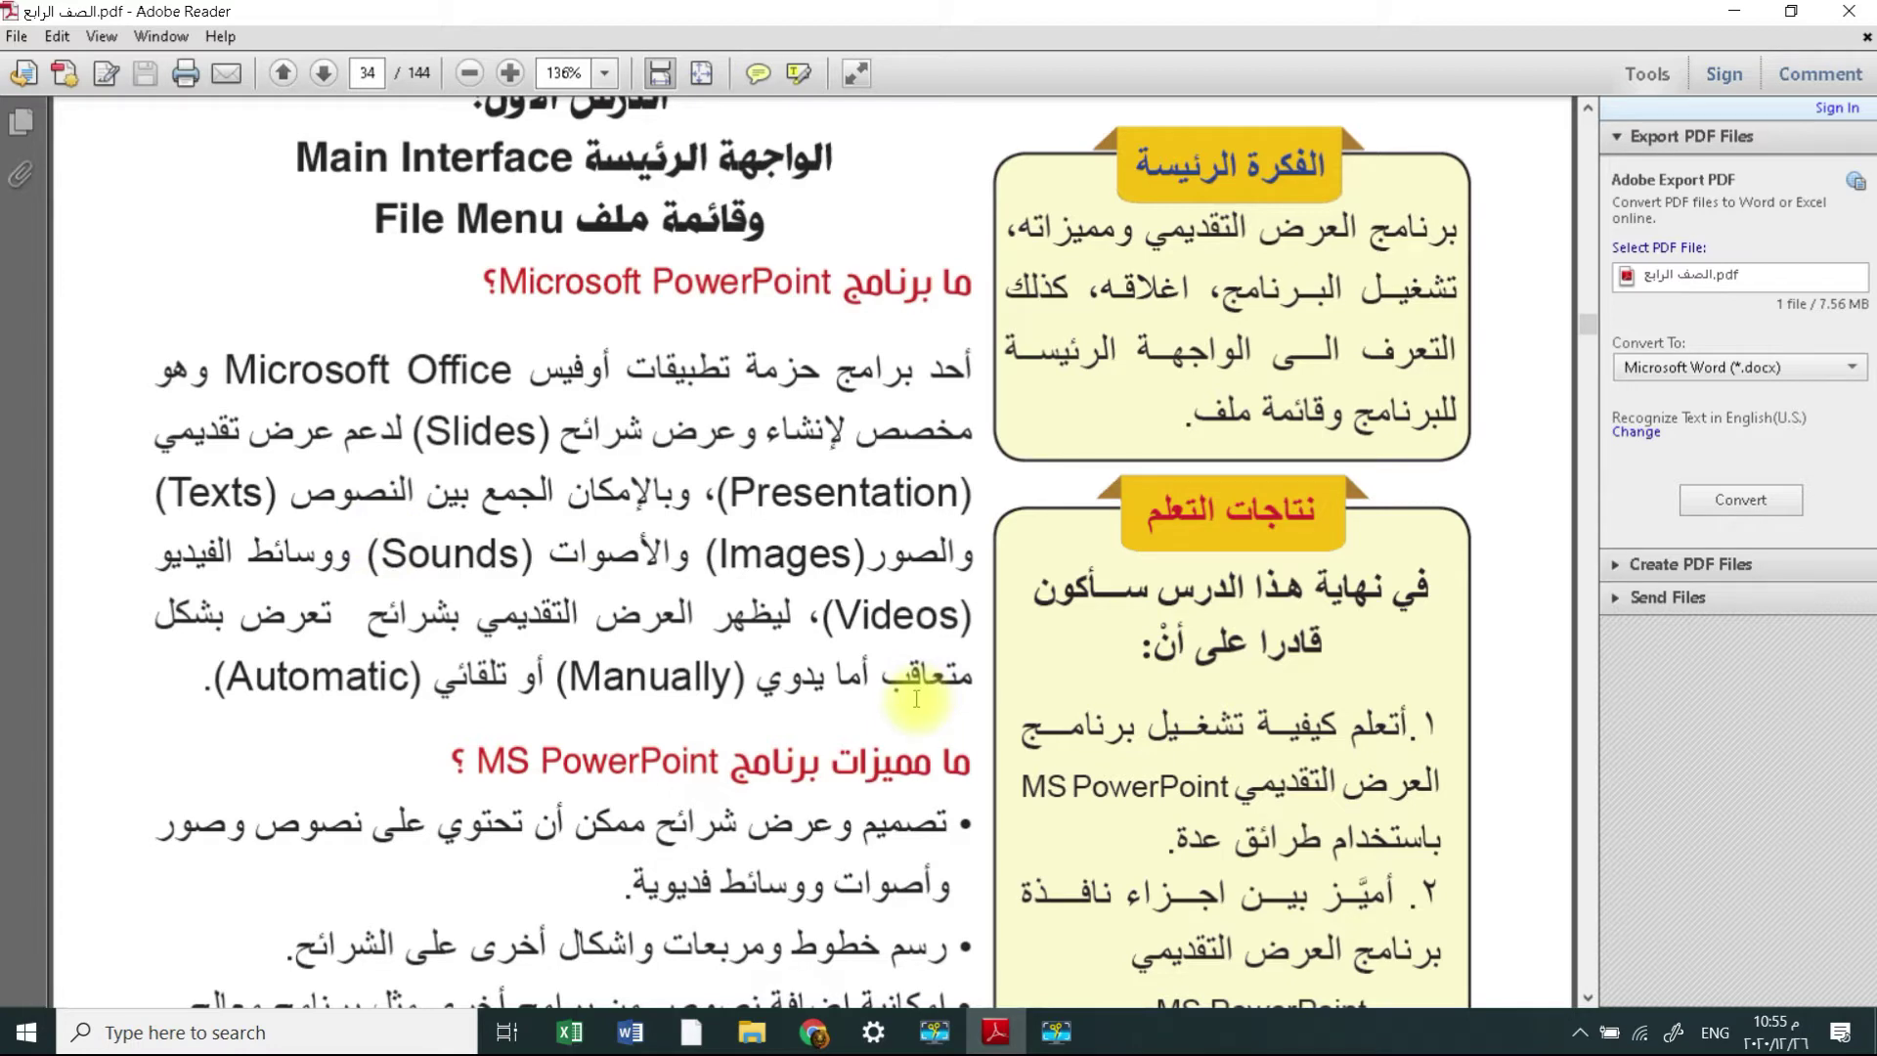
- Scroll down to page 35 until the screenshot of PowerPoint's New window is visible
{"action": "scroll", "coordinate": [916, 698], "scroll_direction": "down", "scroll_amount": 3}
{"action": "scroll", "coordinate": [916, 698], "scroll_direction": "down", "scroll_amount": 3}
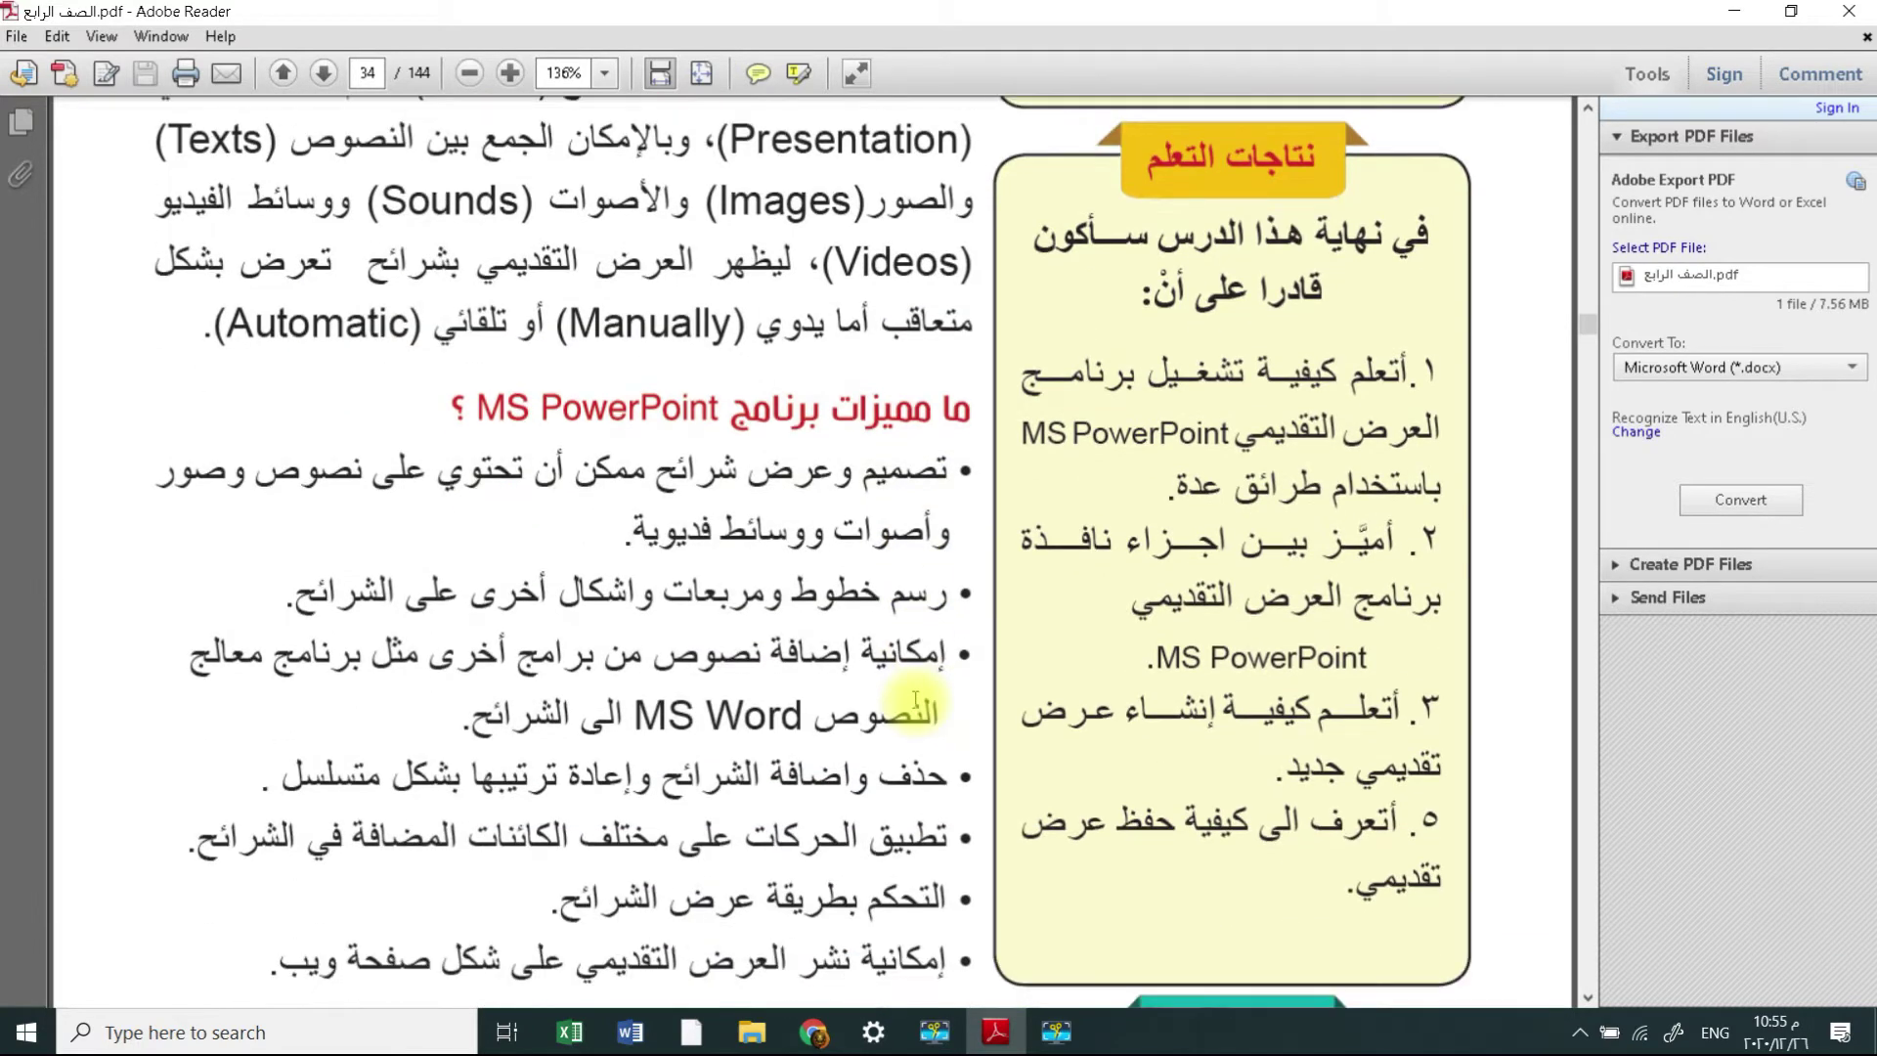
{"action": "scroll", "coordinate": [917, 698], "scroll_direction": "down", "scroll_amount": 2}
{"action": "scroll", "coordinate": [916, 698], "scroll_direction": "down", "scroll_amount": 2}
{"action": "scroll", "coordinate": [939, 743], "scroll_direction": "down", "scroll_amount": 3}
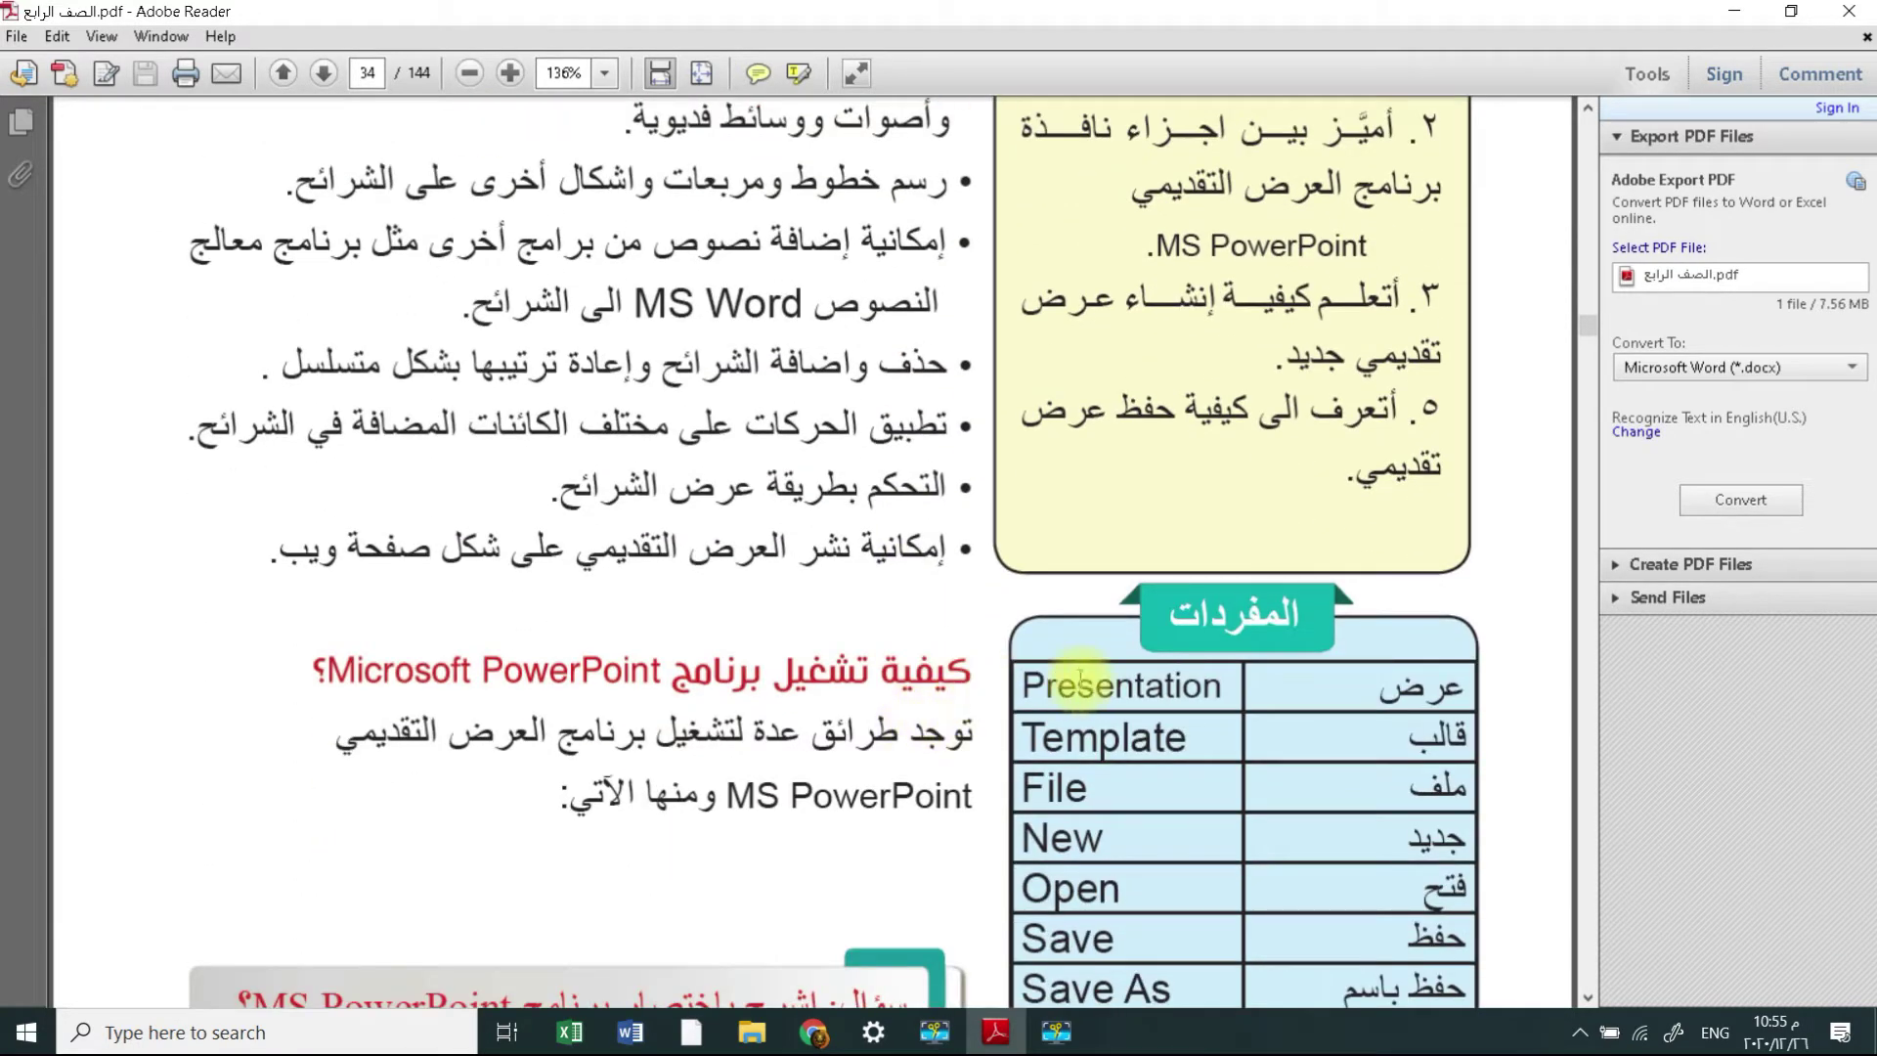
{"action": "scroll", "coordinate": [1090, 819], "scroll_direction": "down", "scroll_amount": 3}
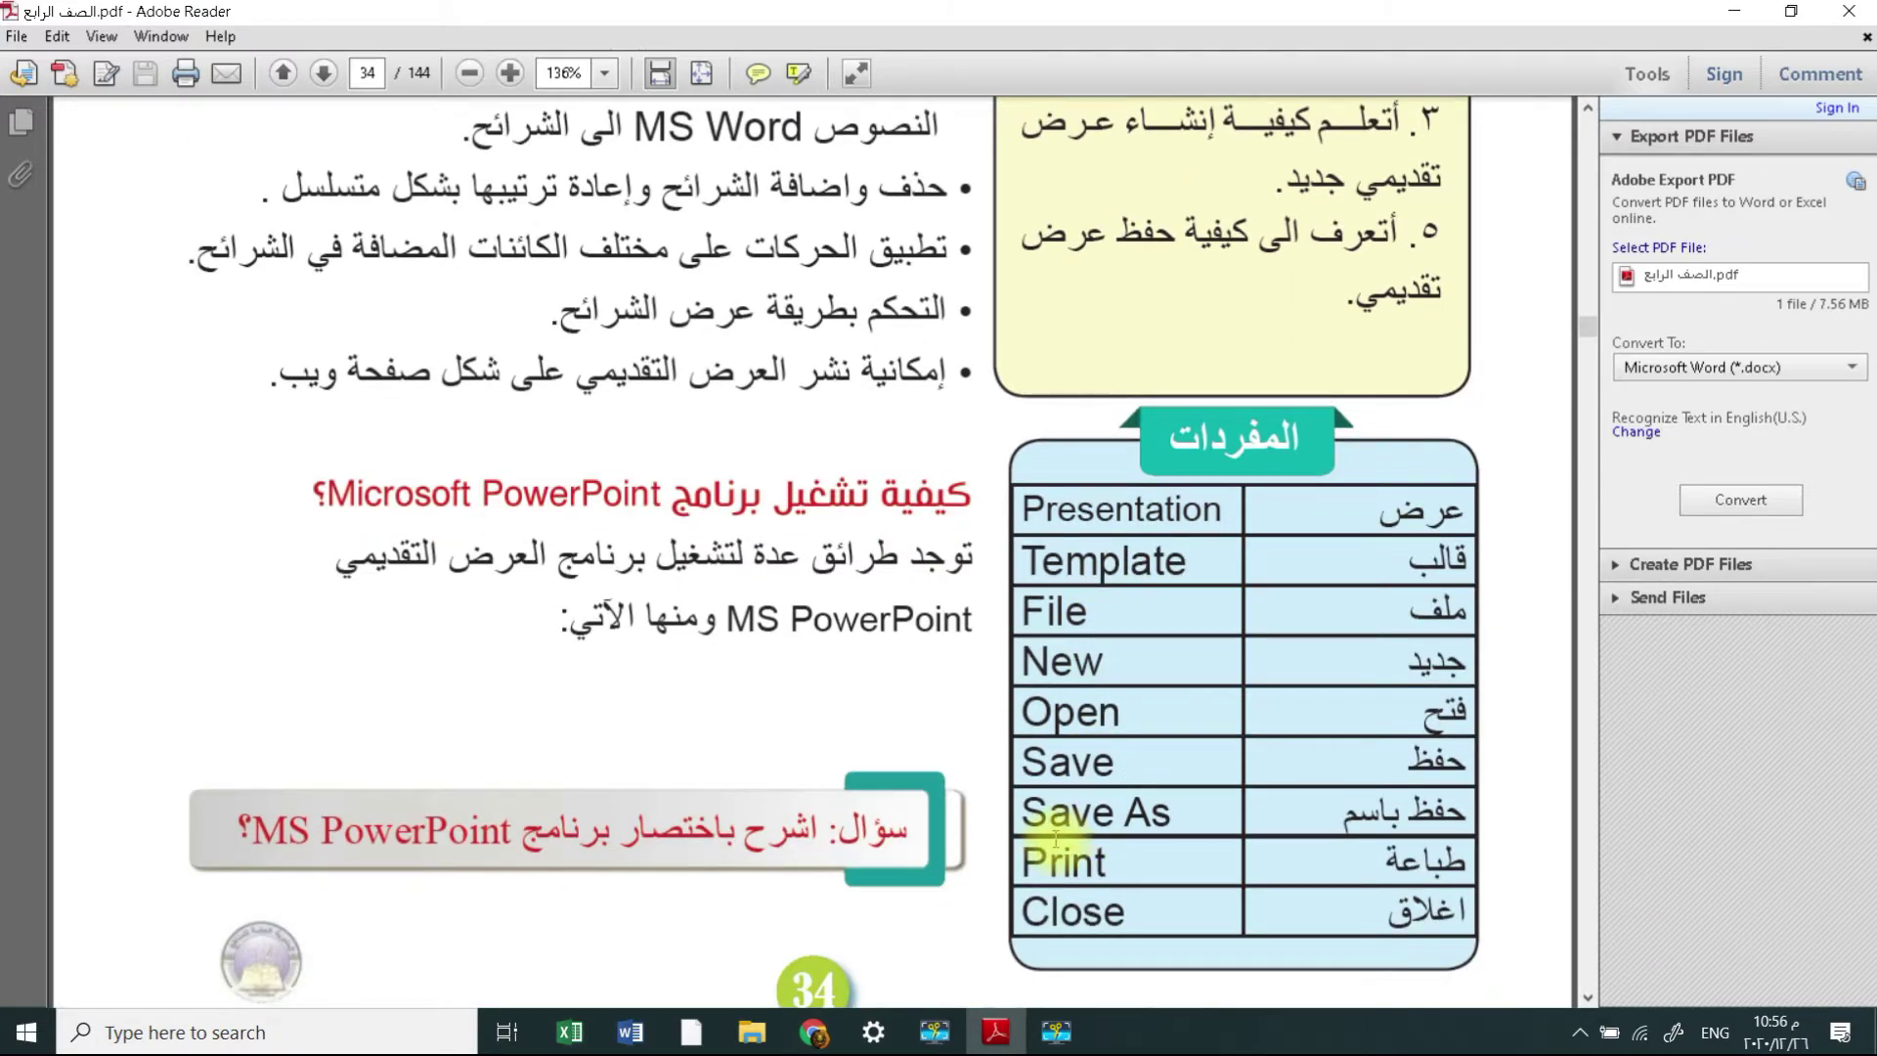
{"action": "scroll", "coordinate": [1041, 846], "scroll_direction": "down", "scroll_amount": 1}
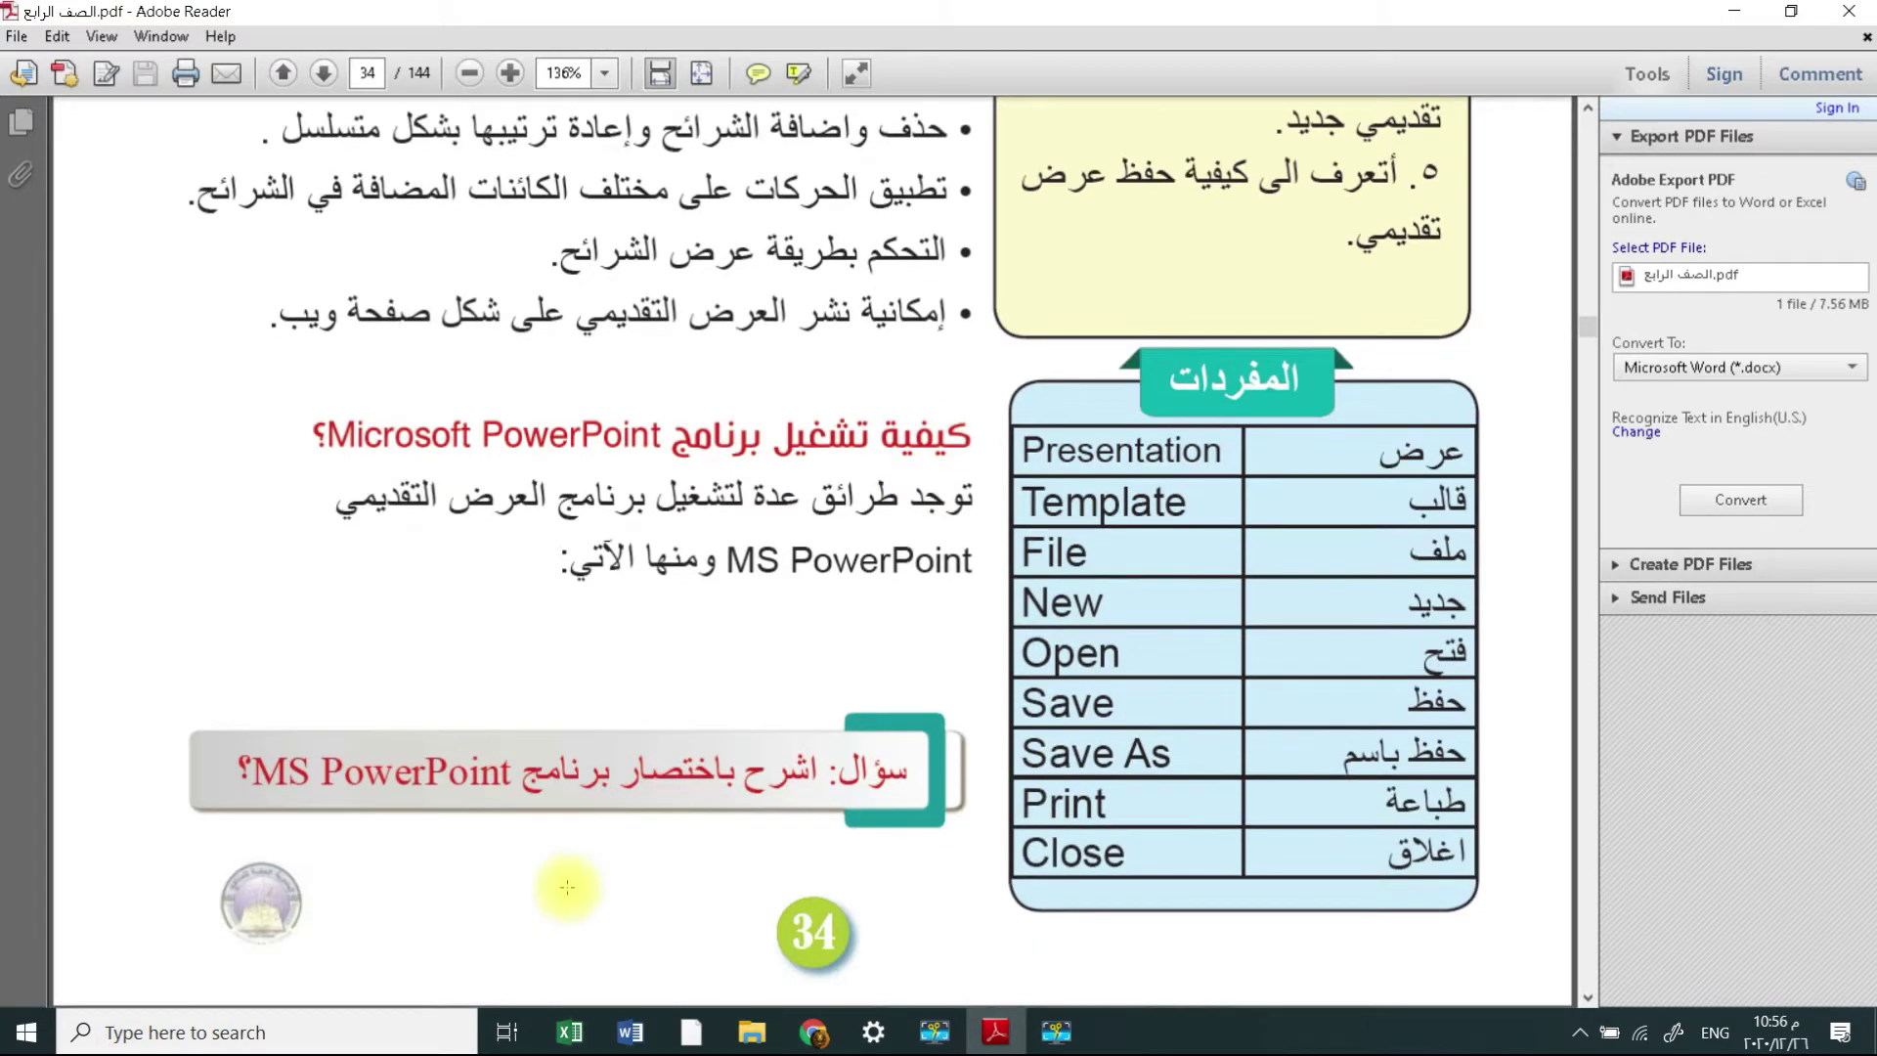
{"action": "scroll", "coordinate": [566, 873], "scroll_direction": "down", "scroll_amount": 3}
{"action": "scroll", "coordinate": [566, 872], "scroll_direction": "down", "scroll_amount": 3}
{"action": "scroll", "coordinate": [566, 870], "scroll_direction": "down", "scroll_amount": 2}
{"action": "scroll", "coordinate": [566, 872], "scroll_direction": "down", "scroll_amount": 2}
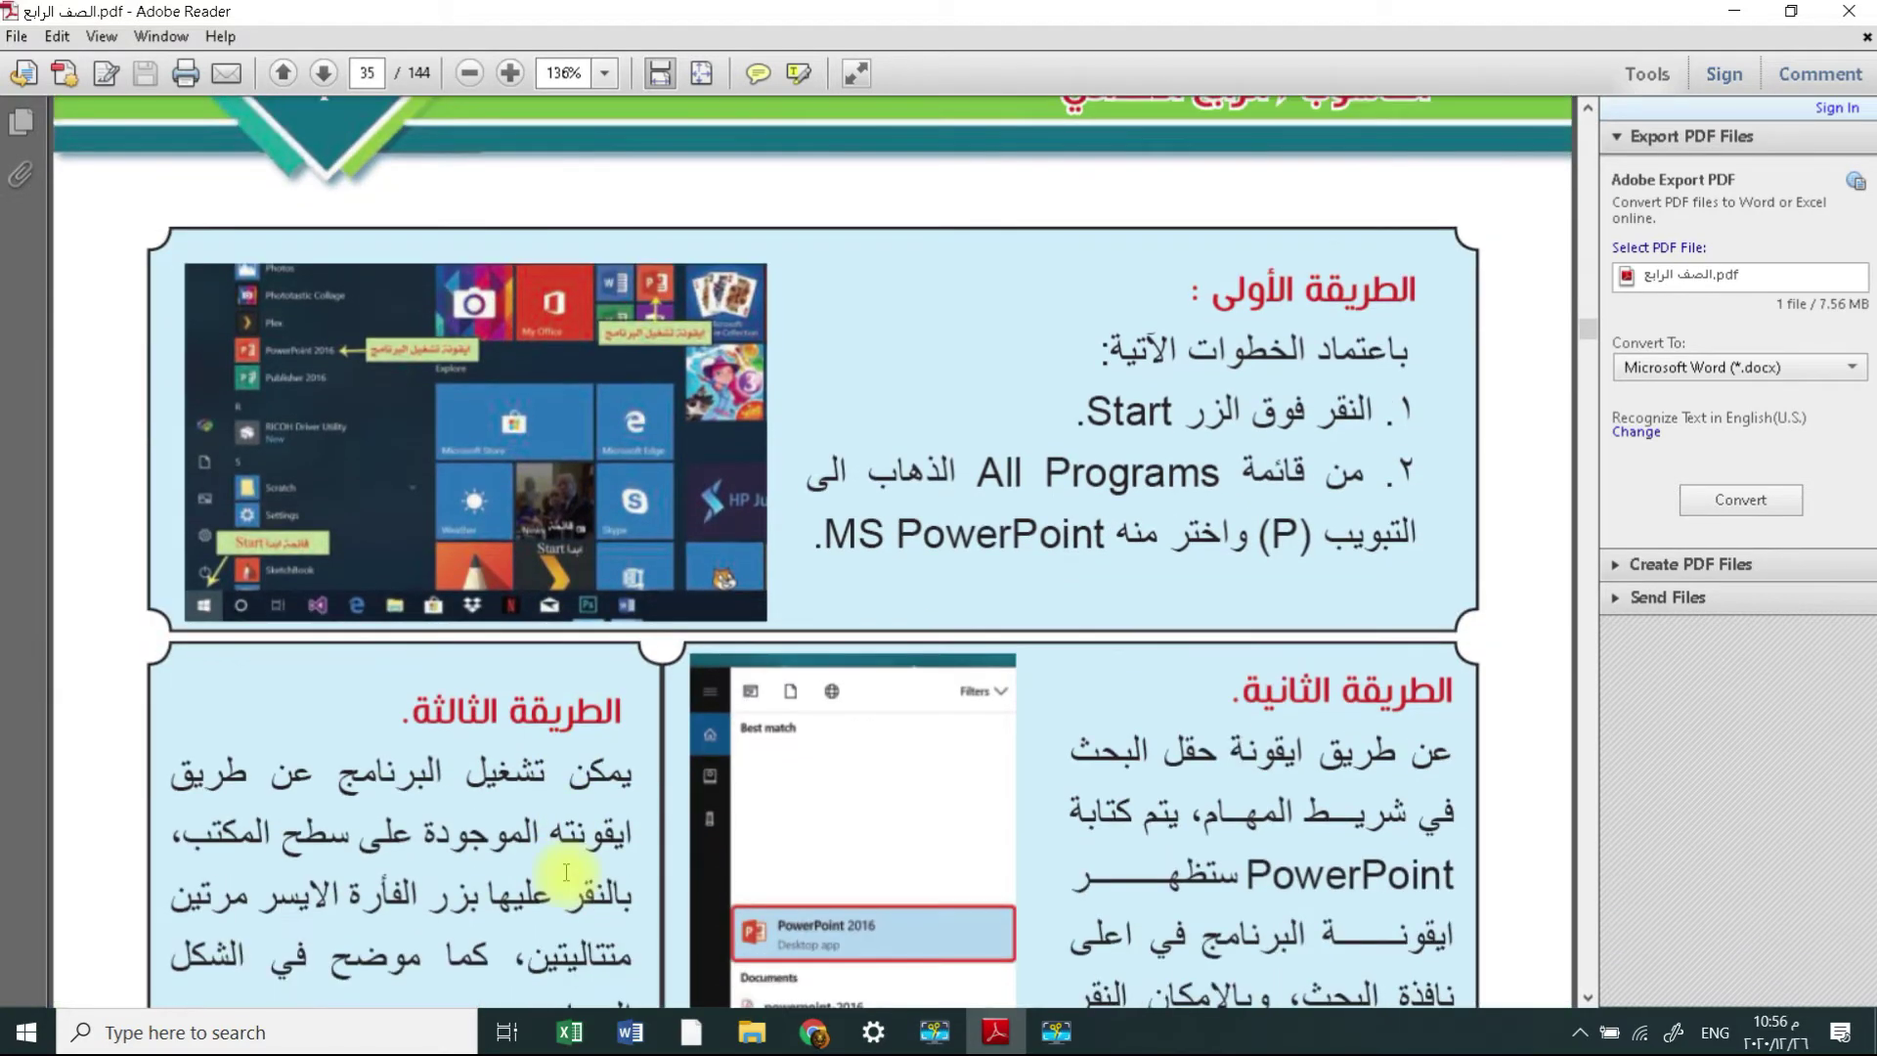
{"action": "scroll", "coordinate": [566, 872], "scroll_direction": "down", "scroll_amount": 2}
{"action": "scroll", "coordinate": [566, 873], "scroll_direction": "down", "scroll_amount": 2}
{"action": "scroll", "coordinate": [566, 872], "scroll_direction": "down", "scroll_amount": 2}
{"action": "scroll", "coordinate": [566, 872], "scroll_direction": "down", "scroll_amount": 3}
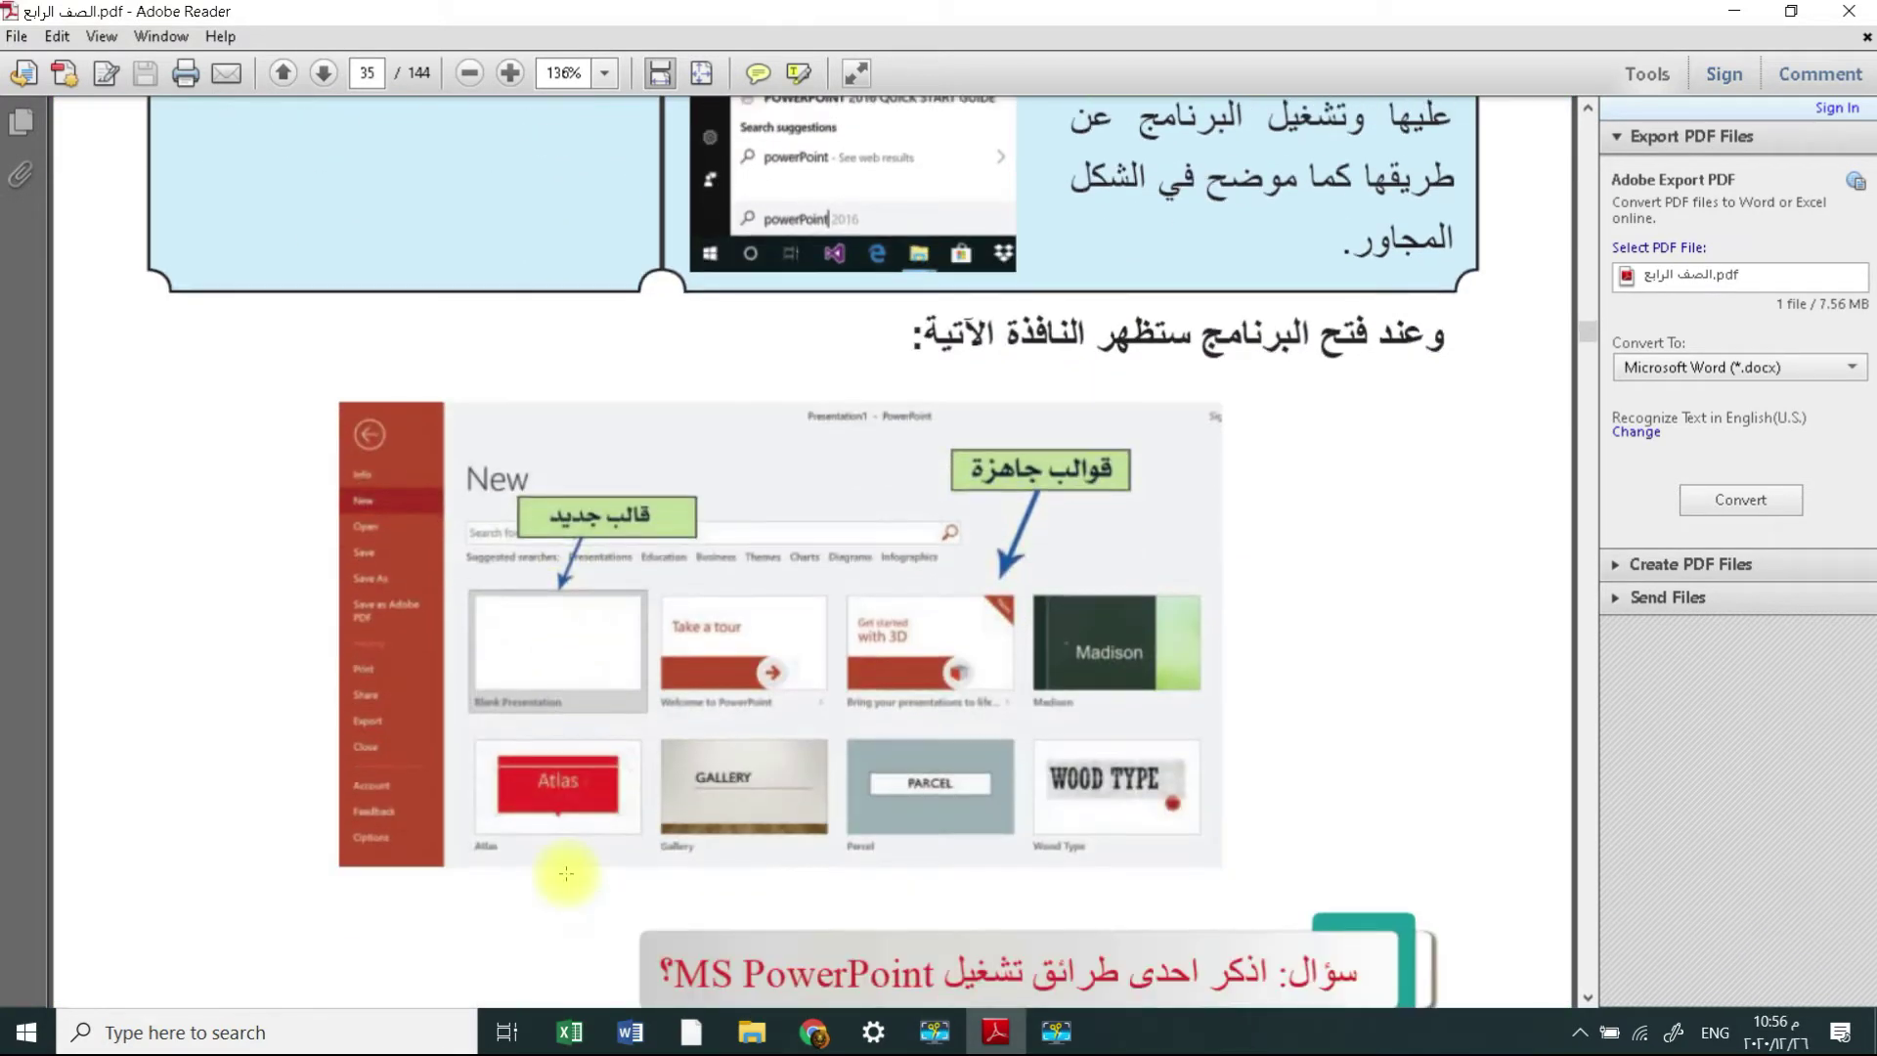
{"action": "scroll", "coordinate": [566, 872], "scroll_direction": "down", "scroll_amount": 3}
{"action": "scroll", "coordinate": [566, 872], "scroll_direction": "down", "scroll_amount": 1}
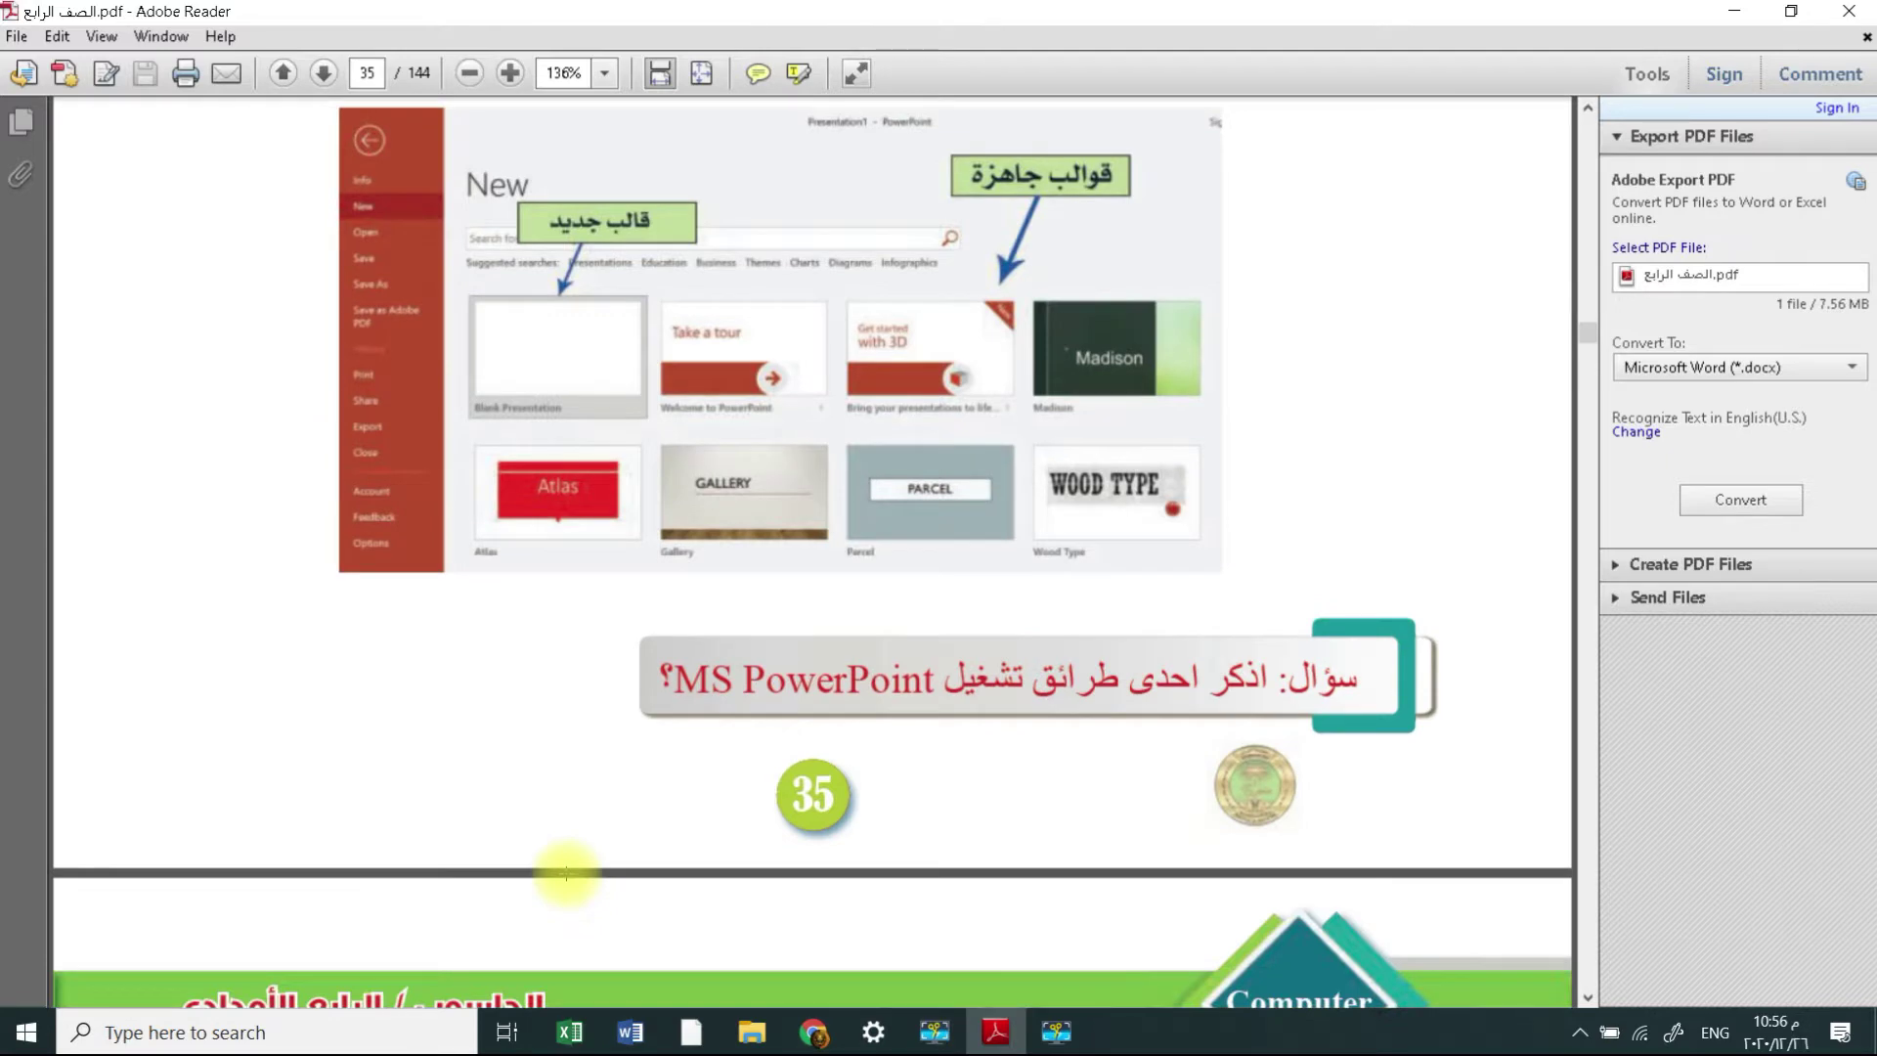
{"action": "scroll", "coordinate": [566, 874], "scroll_direction": "up", "scroll_amount": 2}
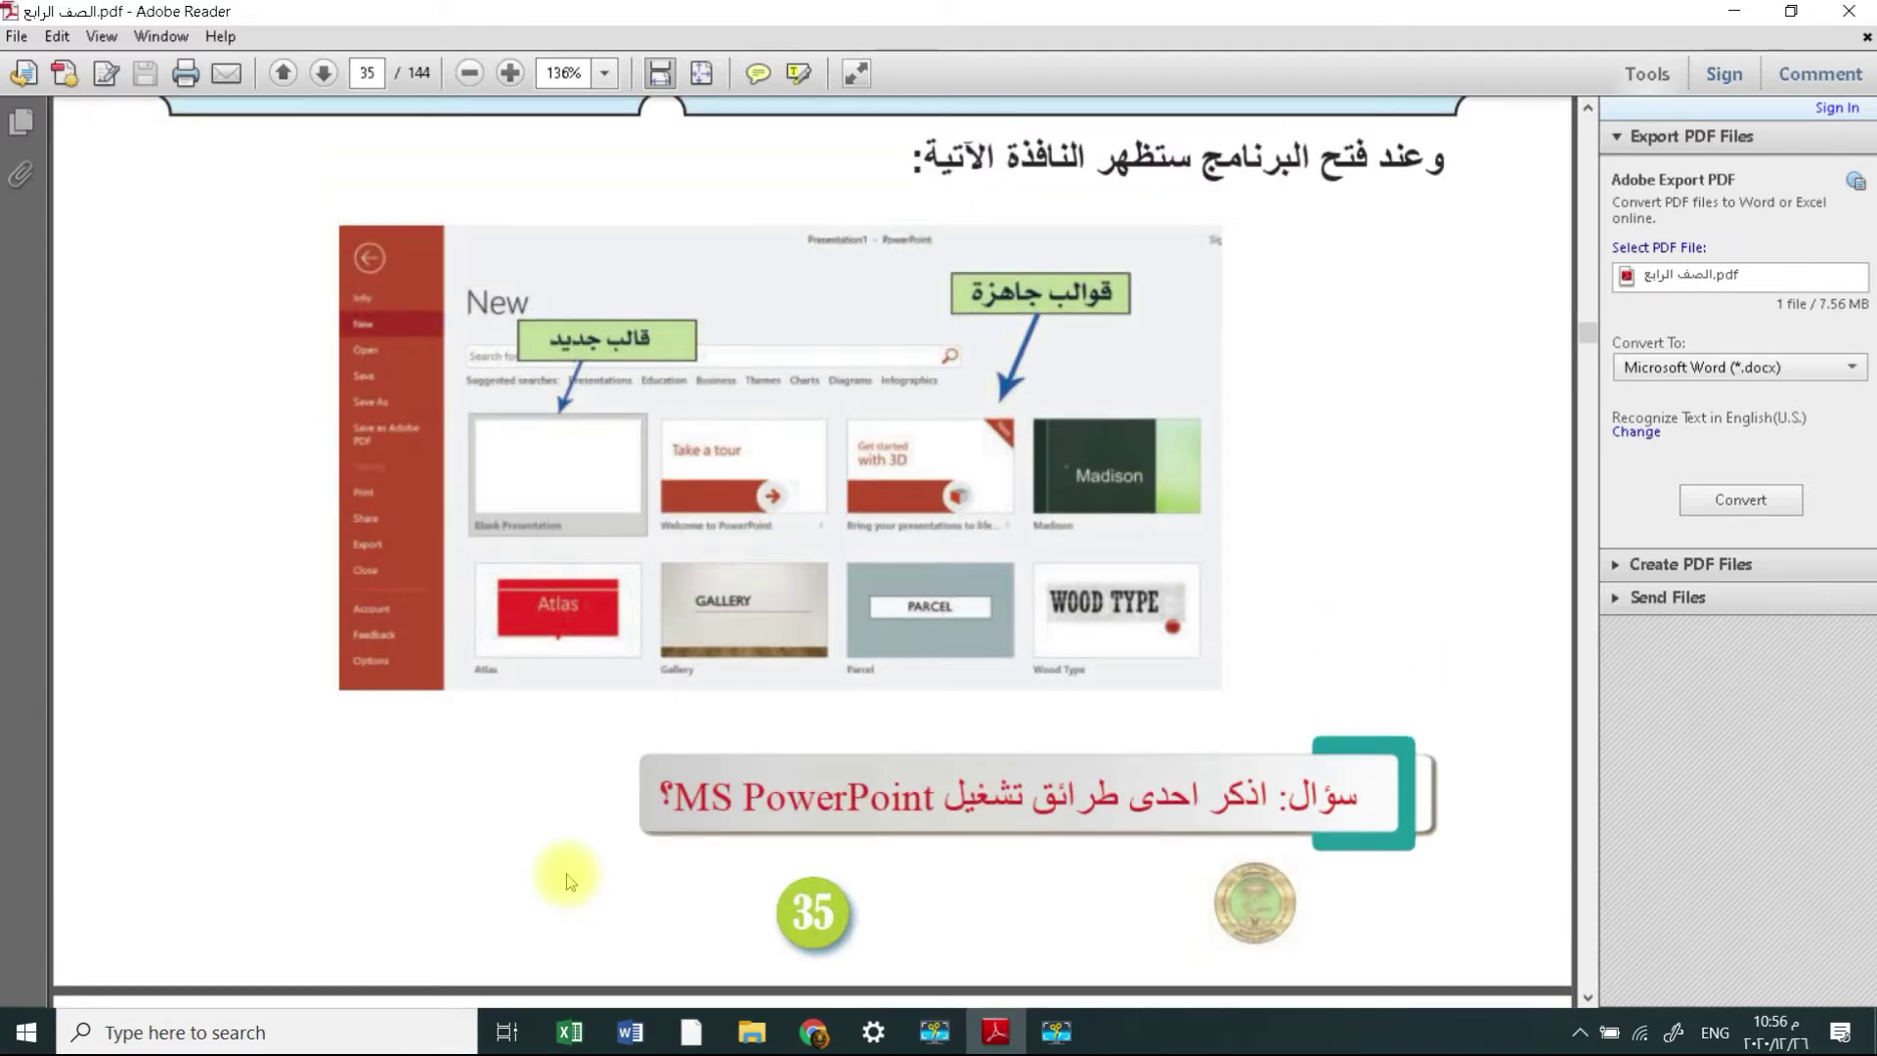
{"action": "scroll", "coordinate": [568, 880], "scroll_direction": "up", "scroll_amount": 1}
{"action": "scroll", "coordinate": [566, 880], "scroll_direction": "down", "scroll_amount": 3}
{"action": "scroll", "coordinate": [566, 870], "scroll_direction": "up", "scroll_amount": 3}
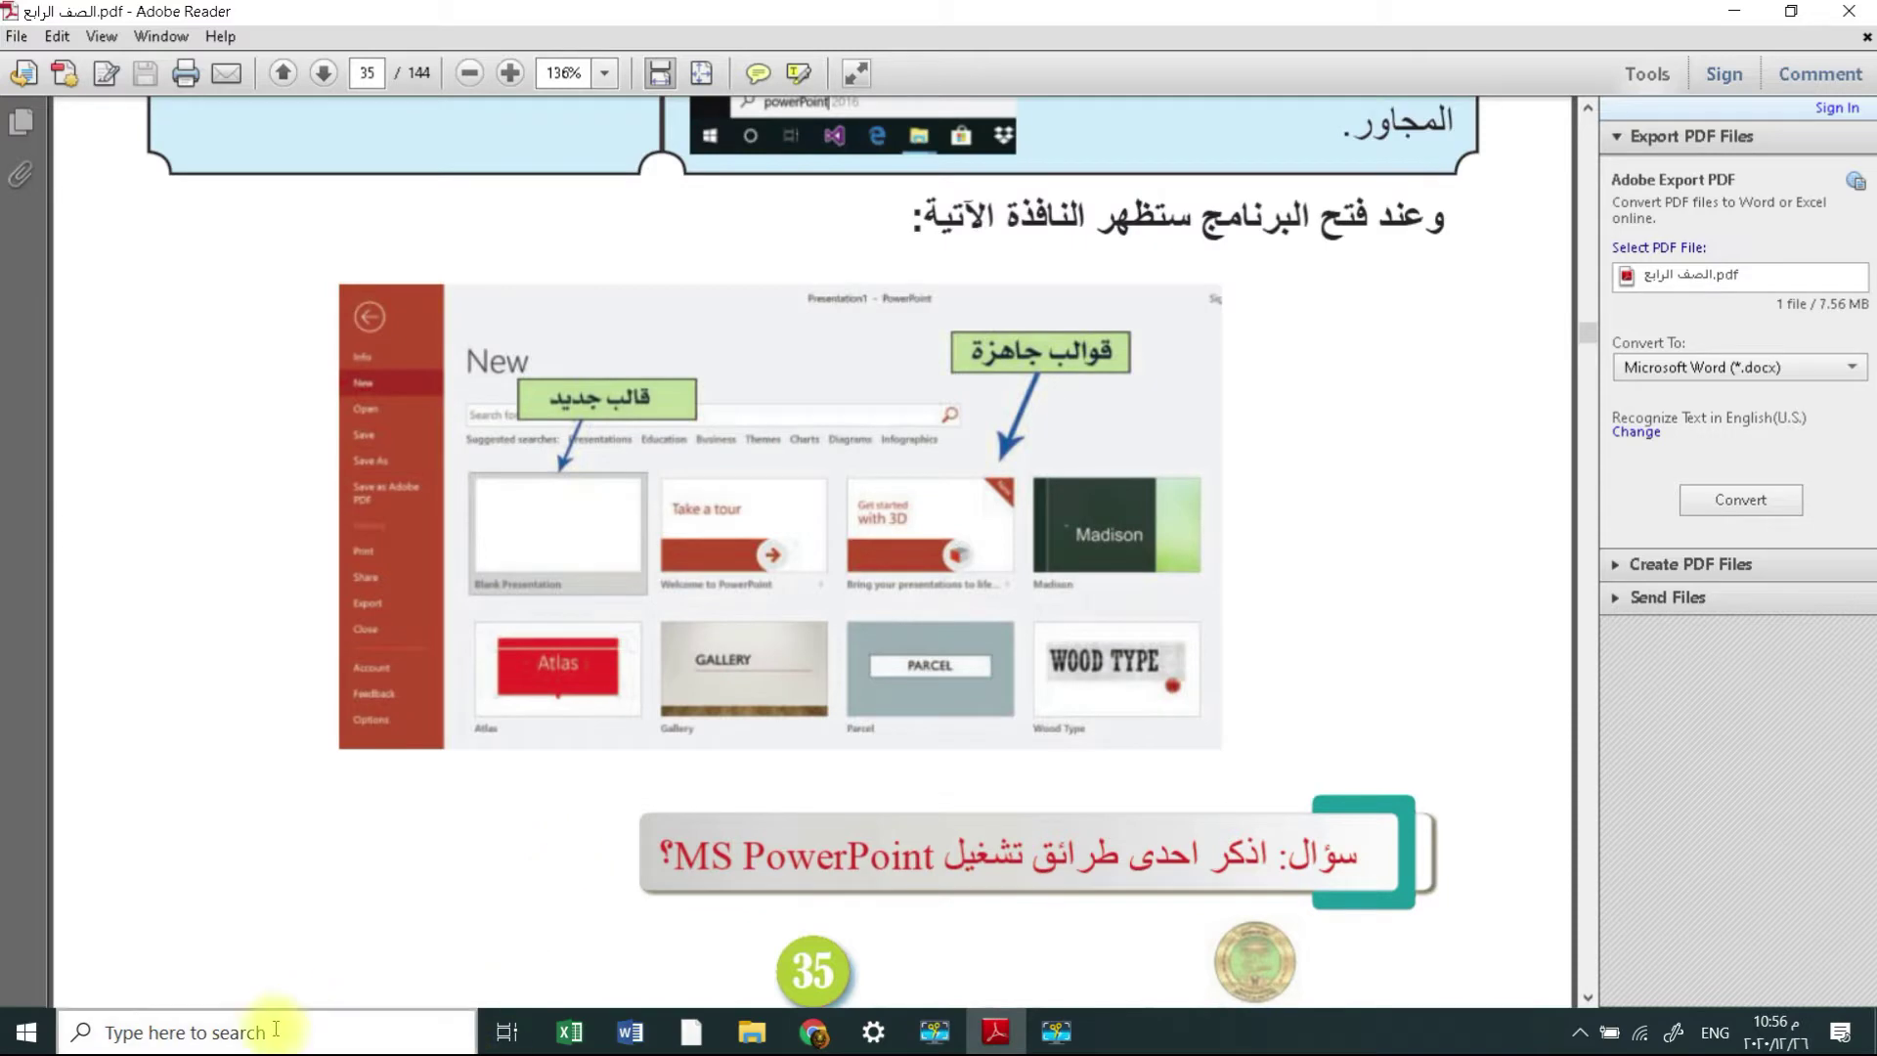
- Launch PowerPoint 2016 from the Recent list in the taskbar search panel
{"action": "left_click", "coordinate": [275, 1029]}
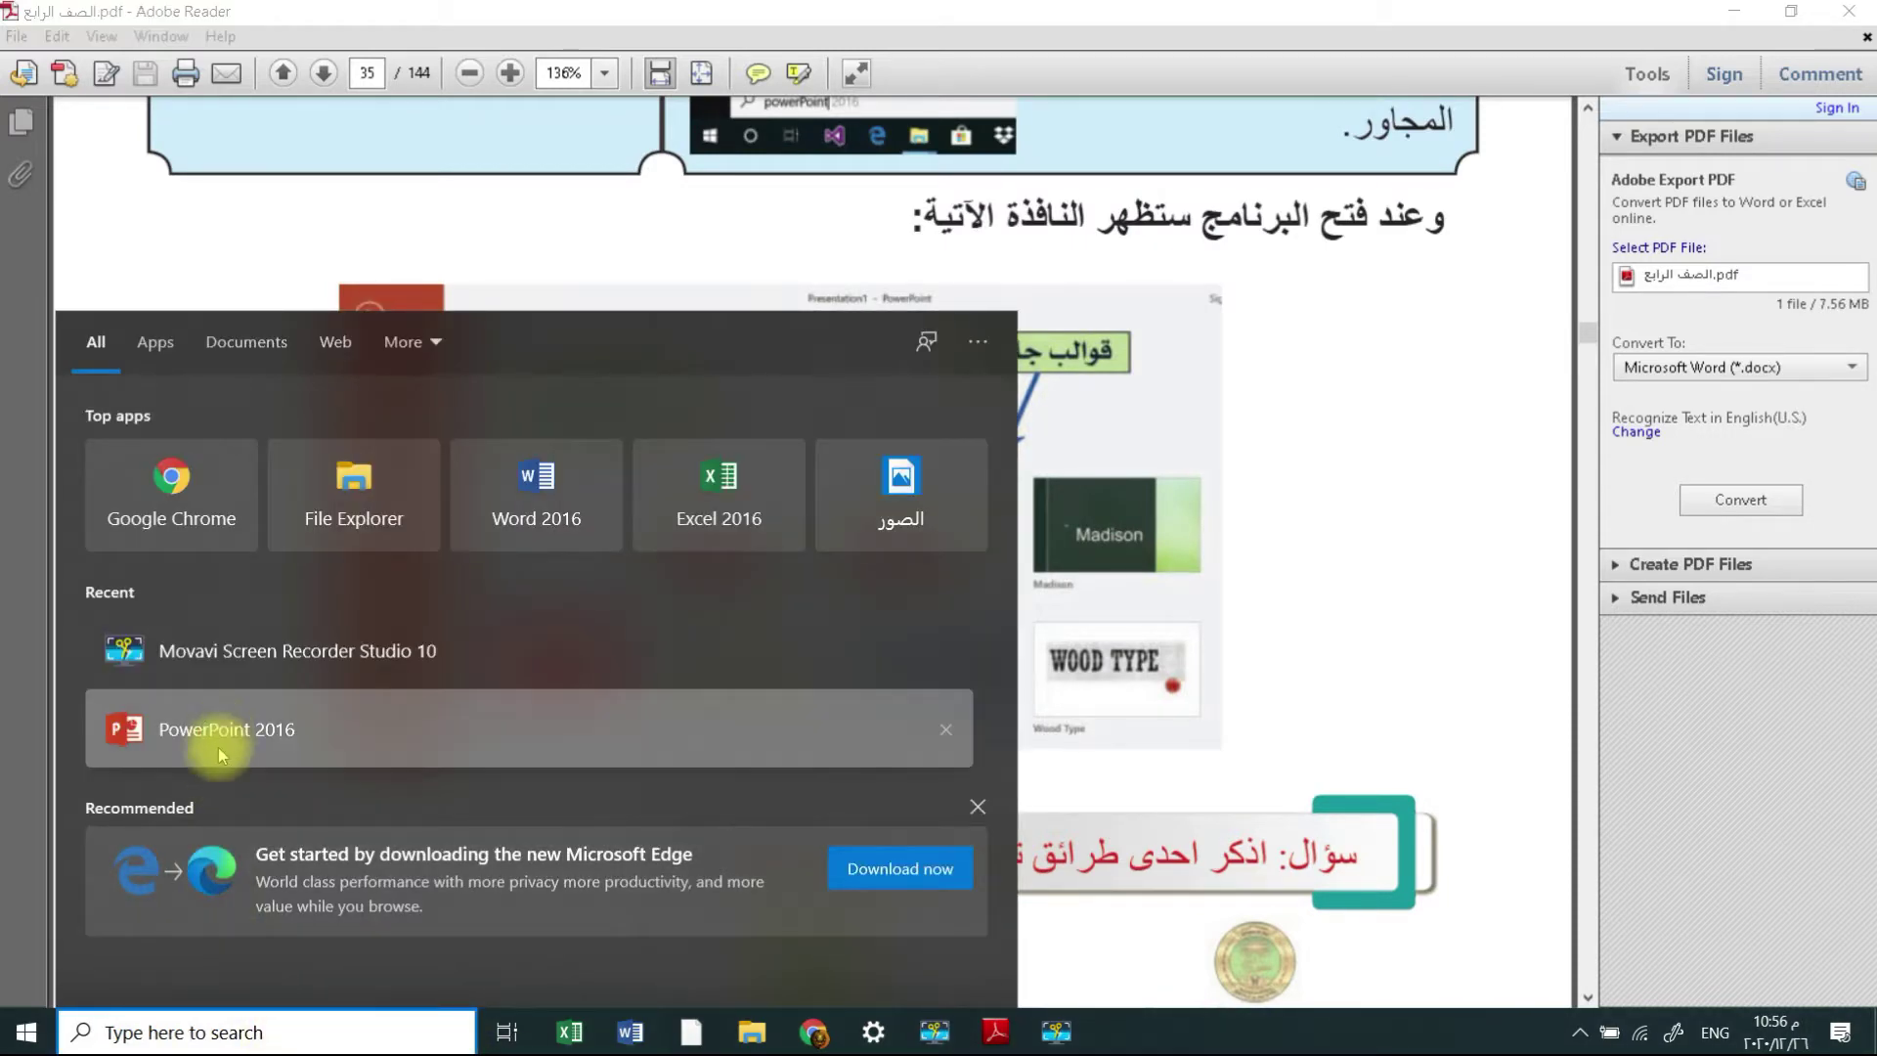
{"action": "left_click", "coordinate": [221, 733]}
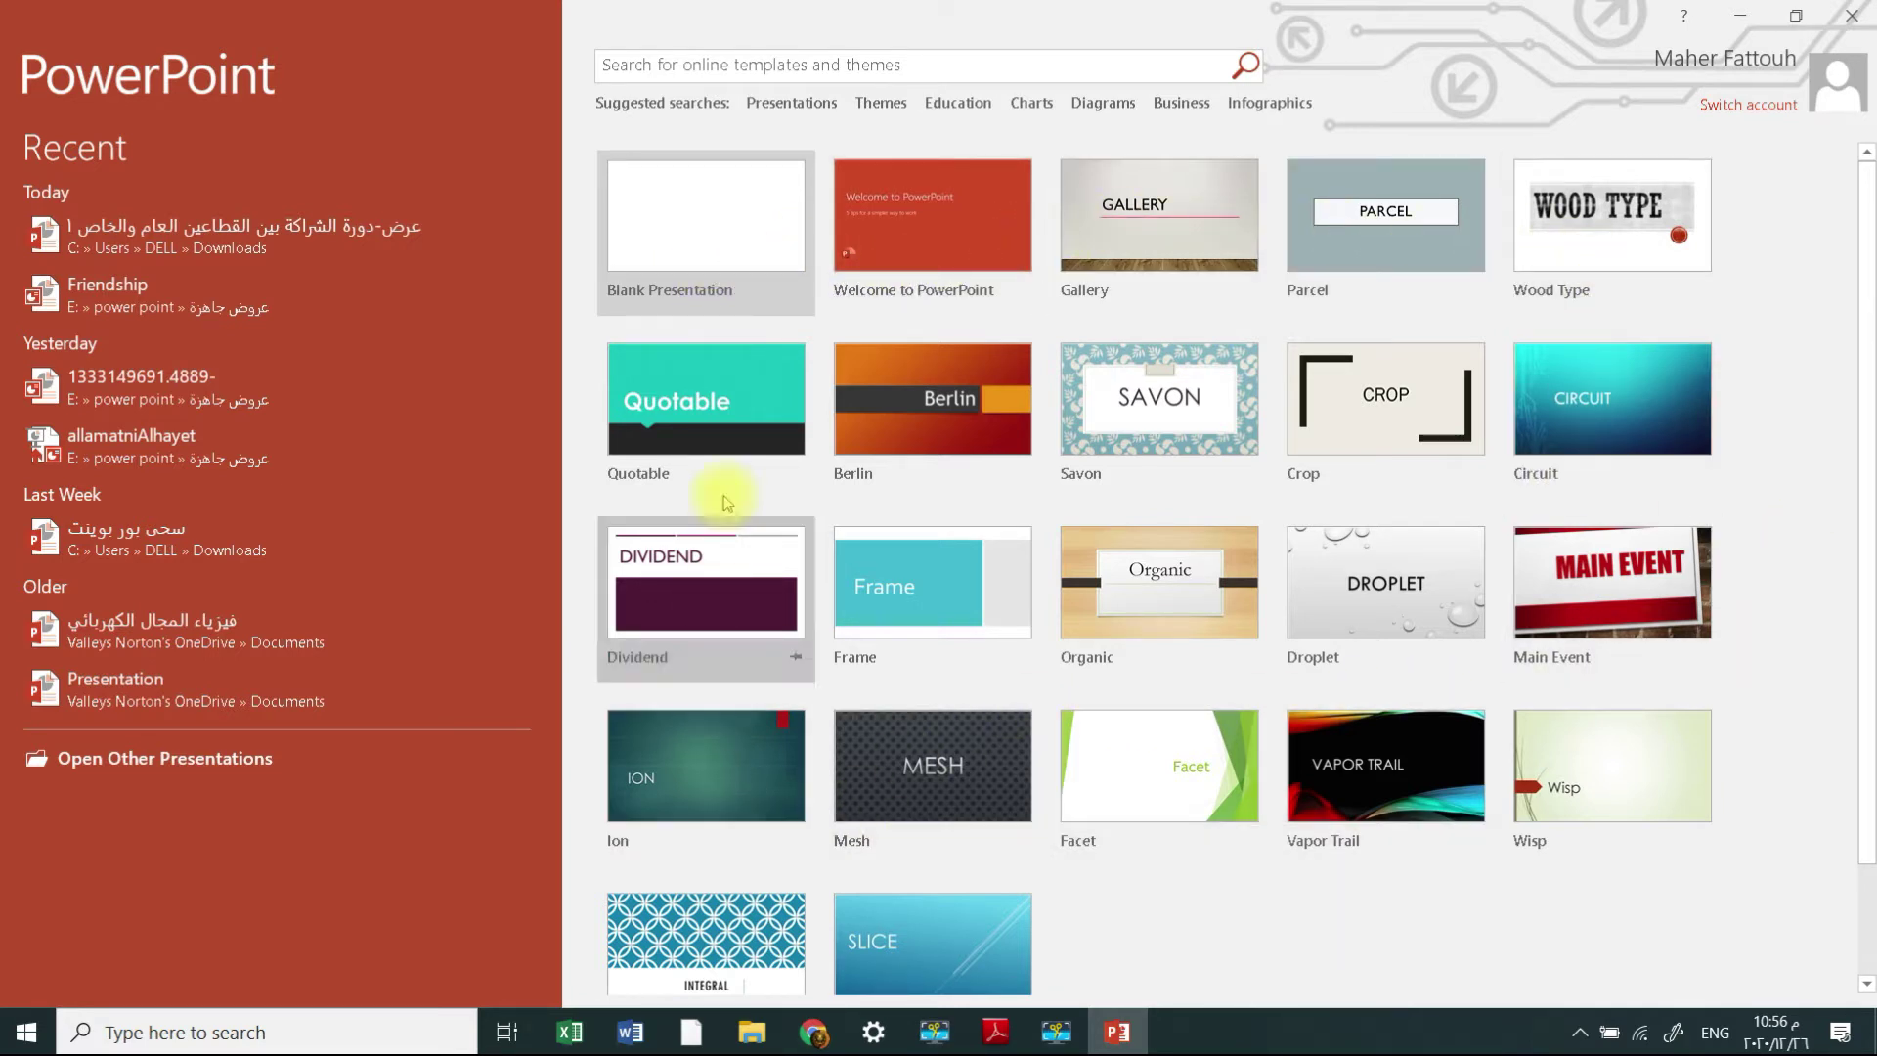
{"action": "mouse_move", "coordinate": [1158, 595]}
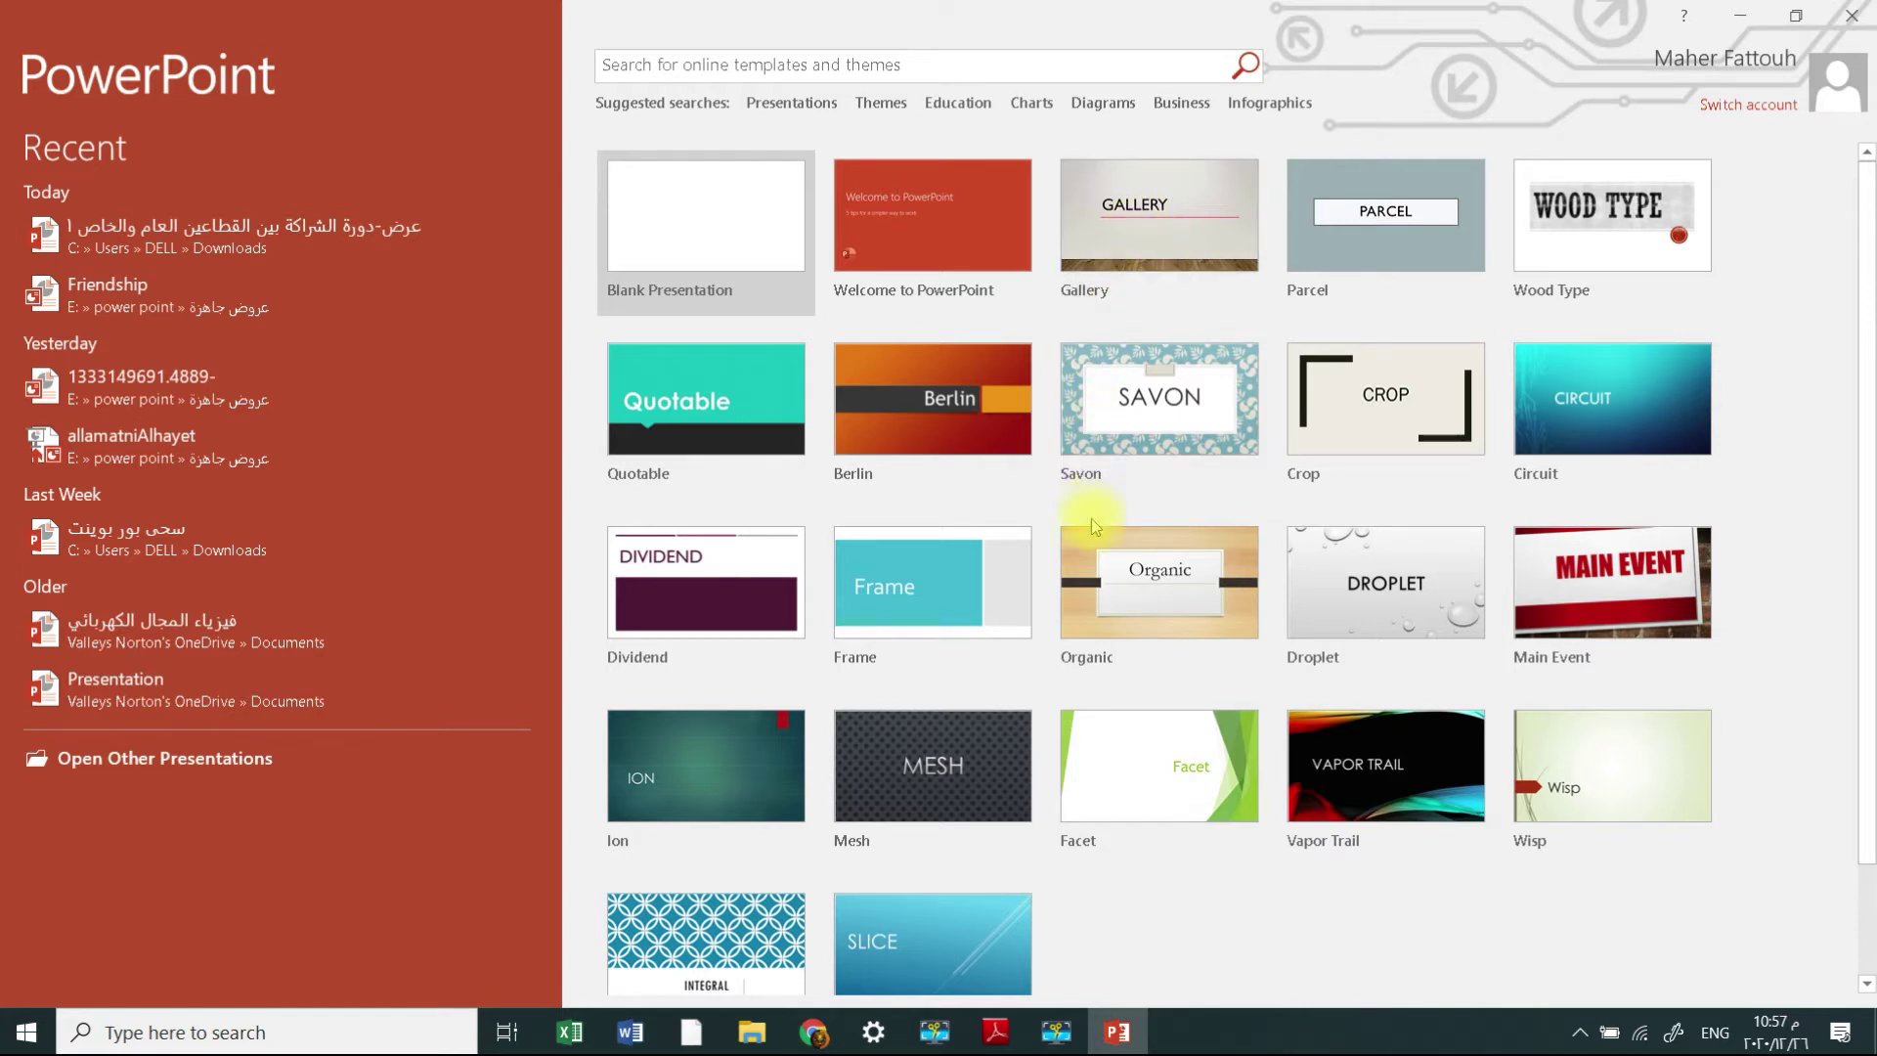
- Preview the Organic theme's variants, then create a presentation from the dark brown wood variant
{"action": "left_click", "coordinate": [1085, 589]}
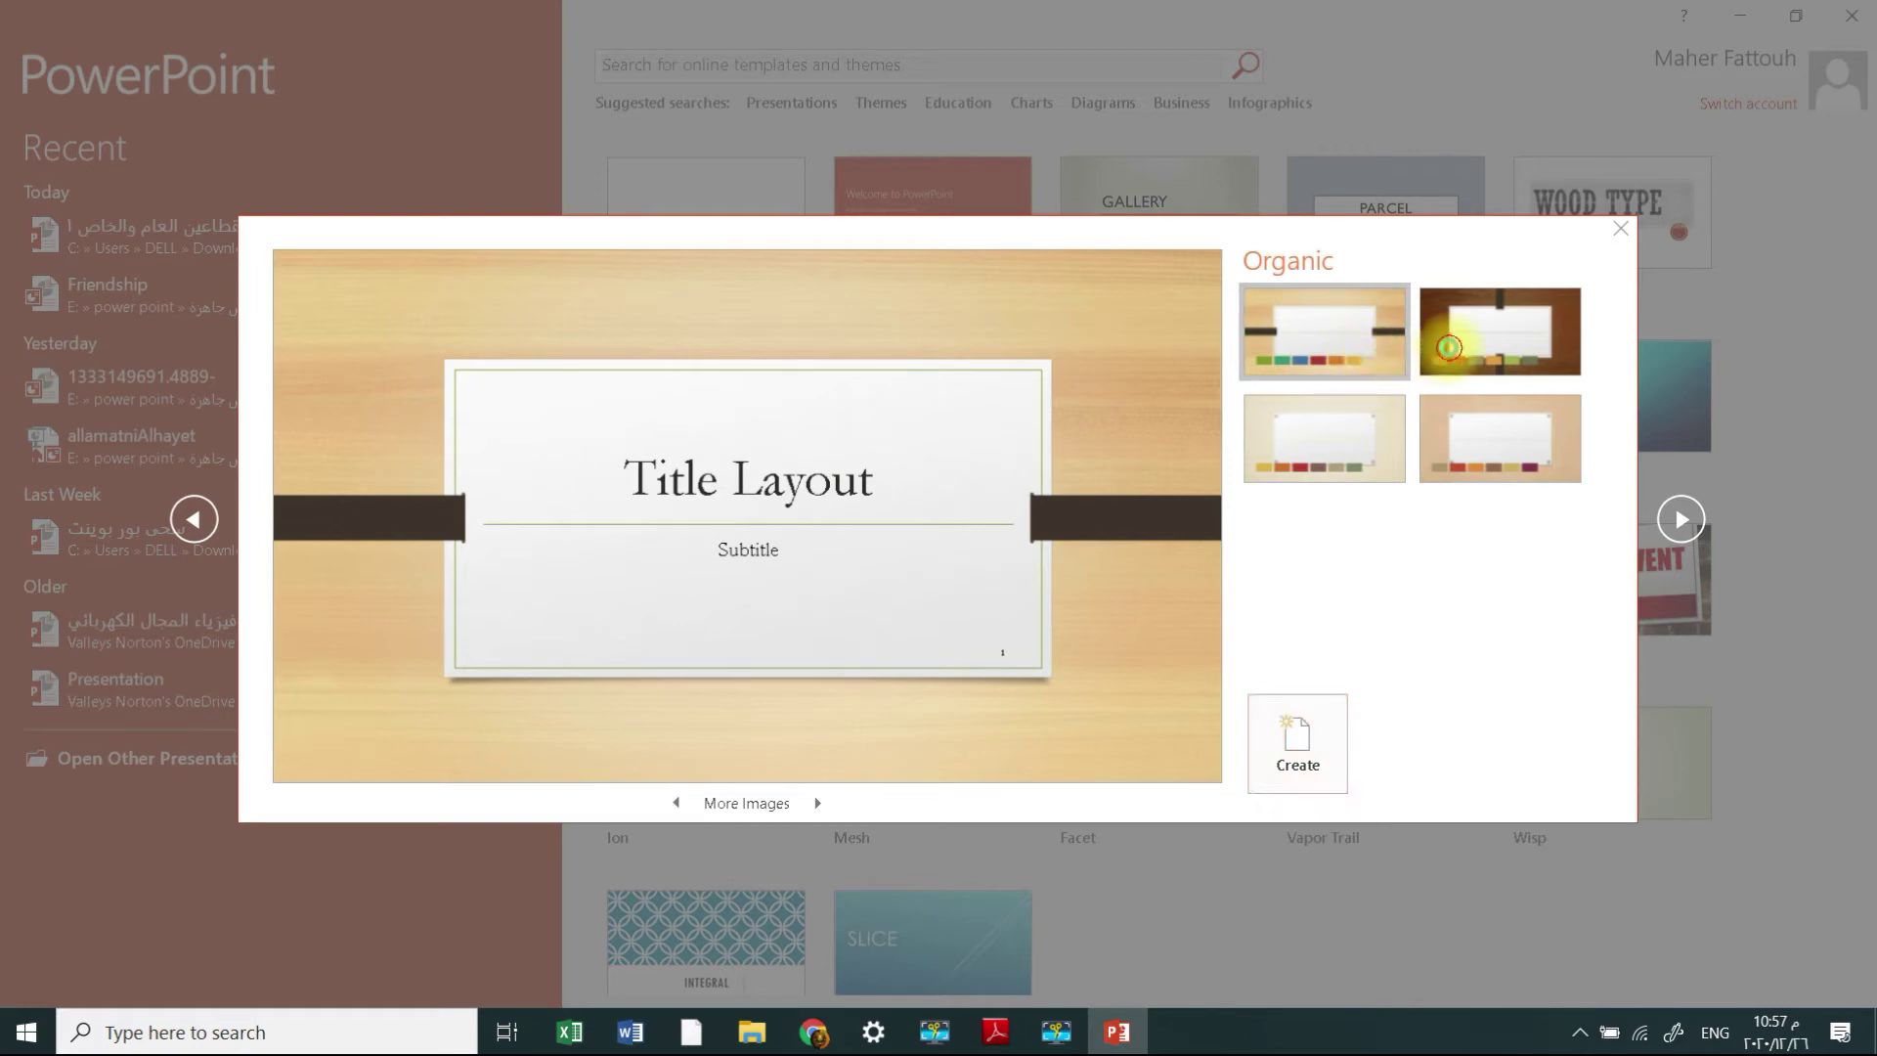
{"action": "left_click", "coordinate": [1450, 354]}
{"action": "left_click", "coordinate": [1354, 469]}
{"action": "left_click", "coordinate": [1471, 455]}
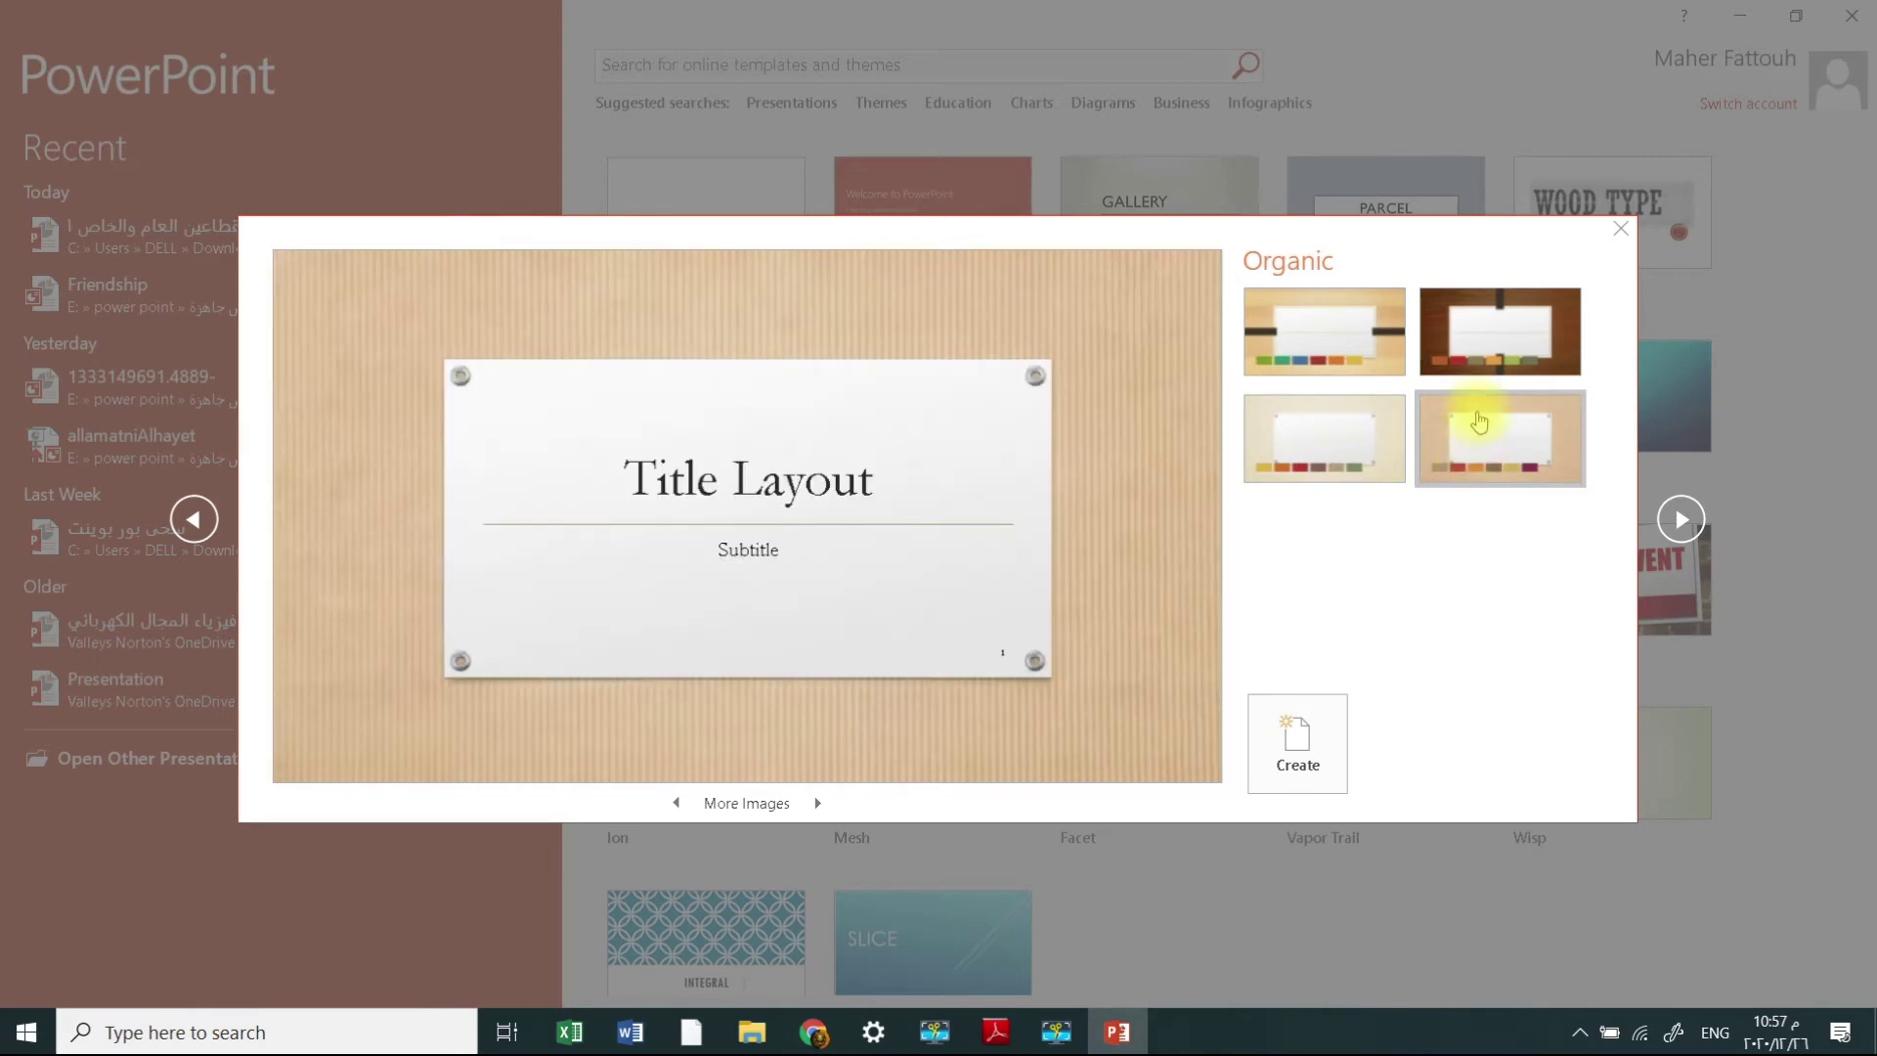
{"action": "left_click", "coordinate": [1477, 349]}
{"action": "double_click", "coordinate": [1478, 349]}
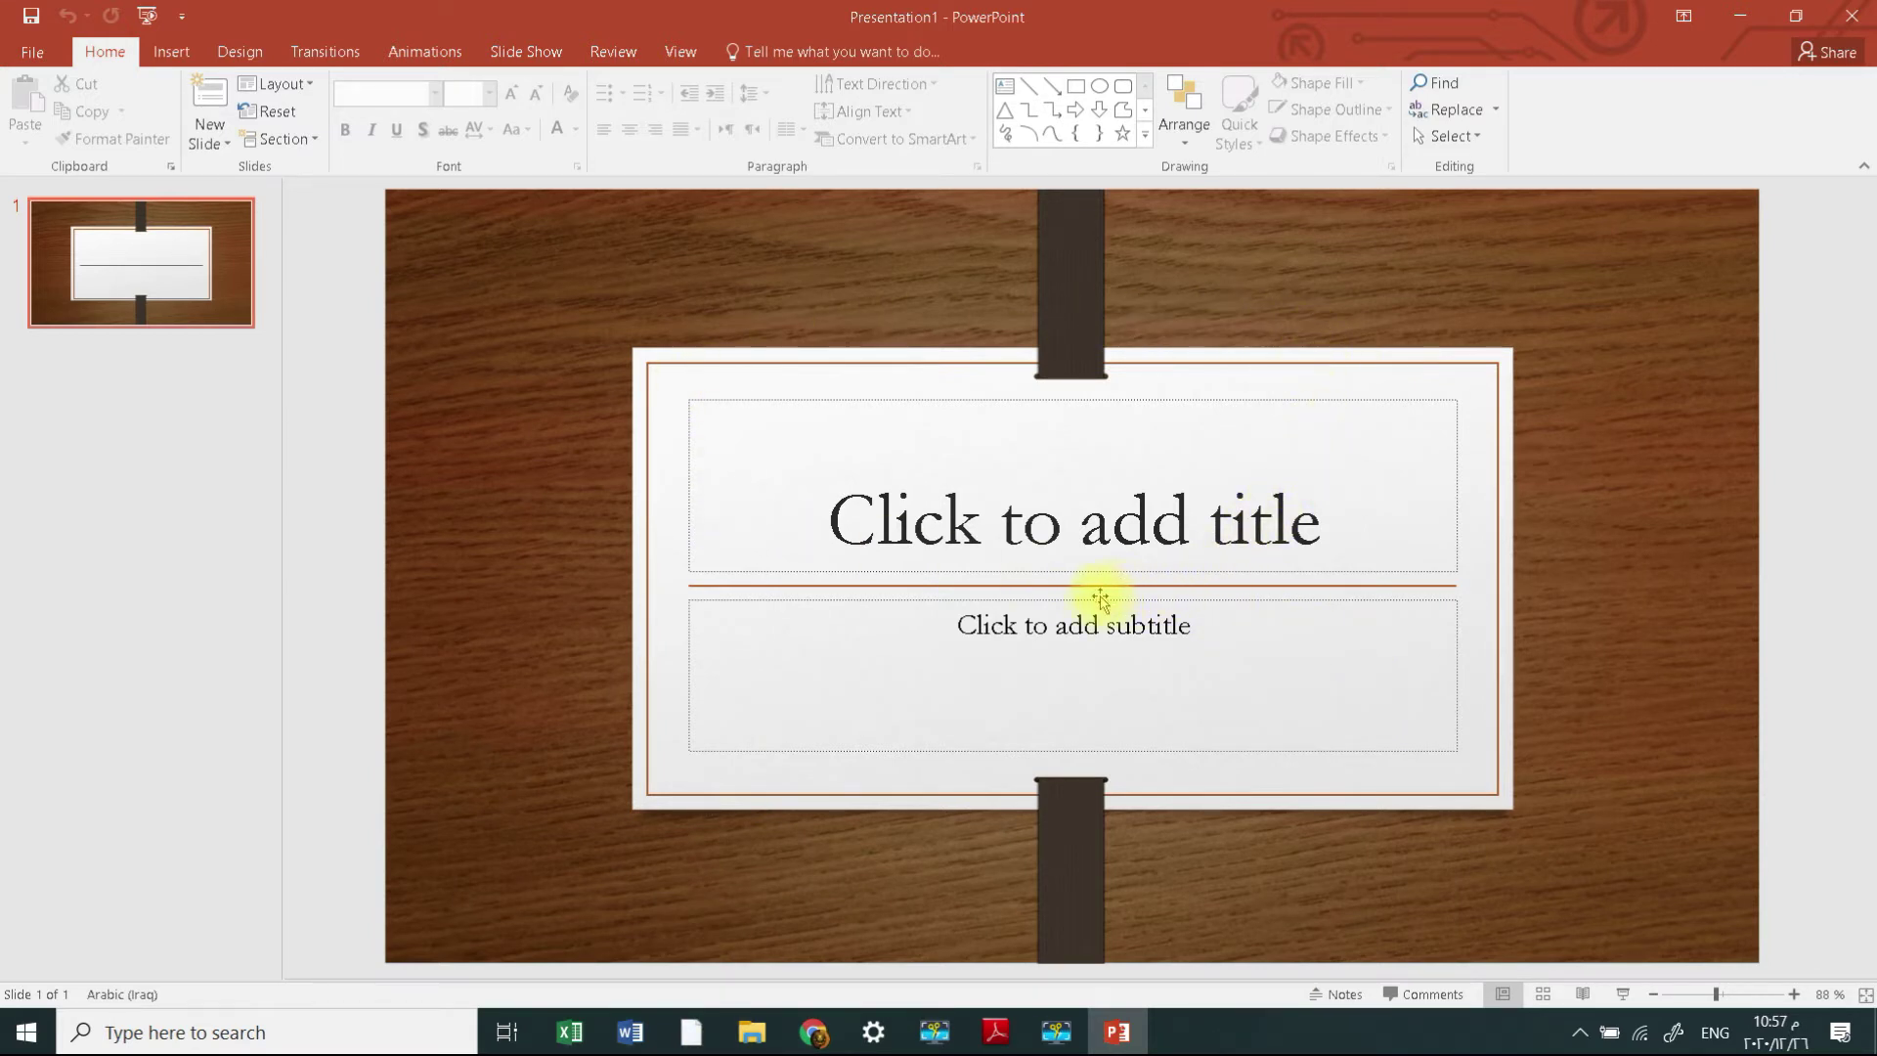
- Check Presentation1's file Info, return to the title slide, and switch back to the PDF lesson
{"action": "left_click", "coordinate": [29, 53]}
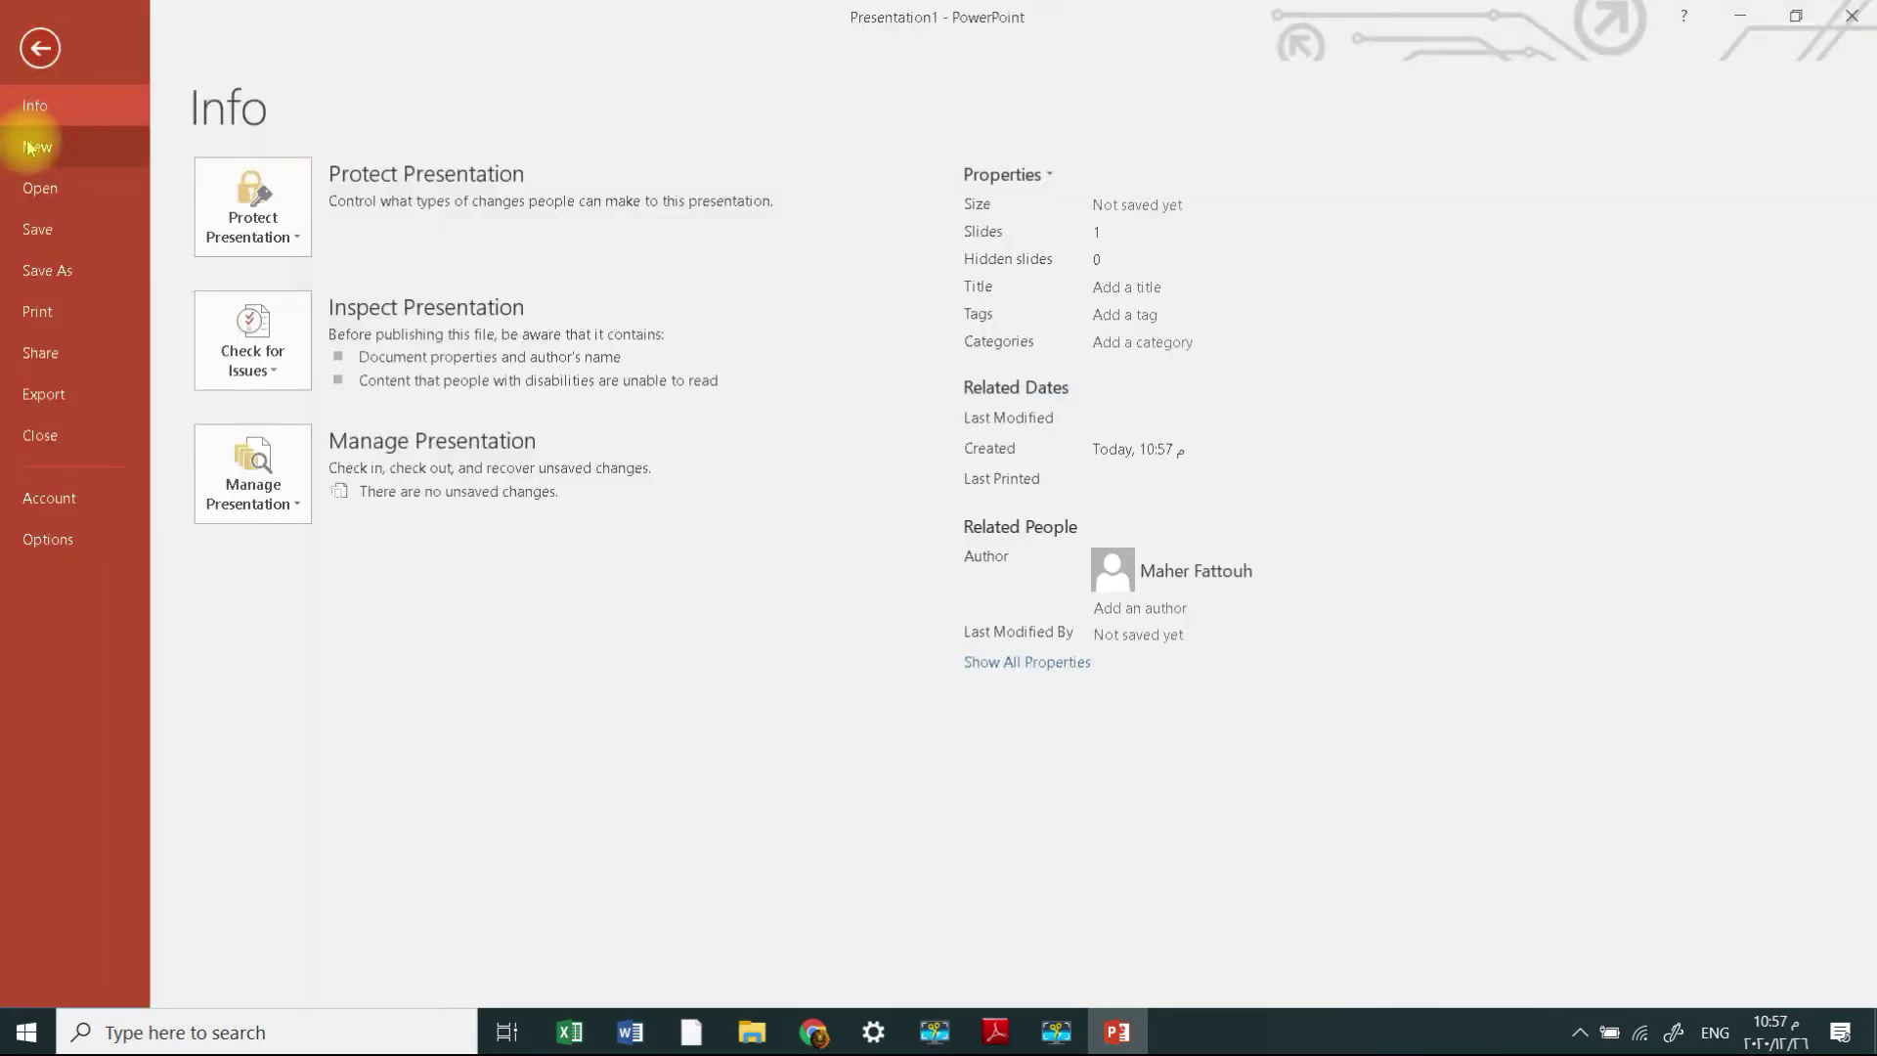
{"action": "left_click", "coordinate": [41, 54]}
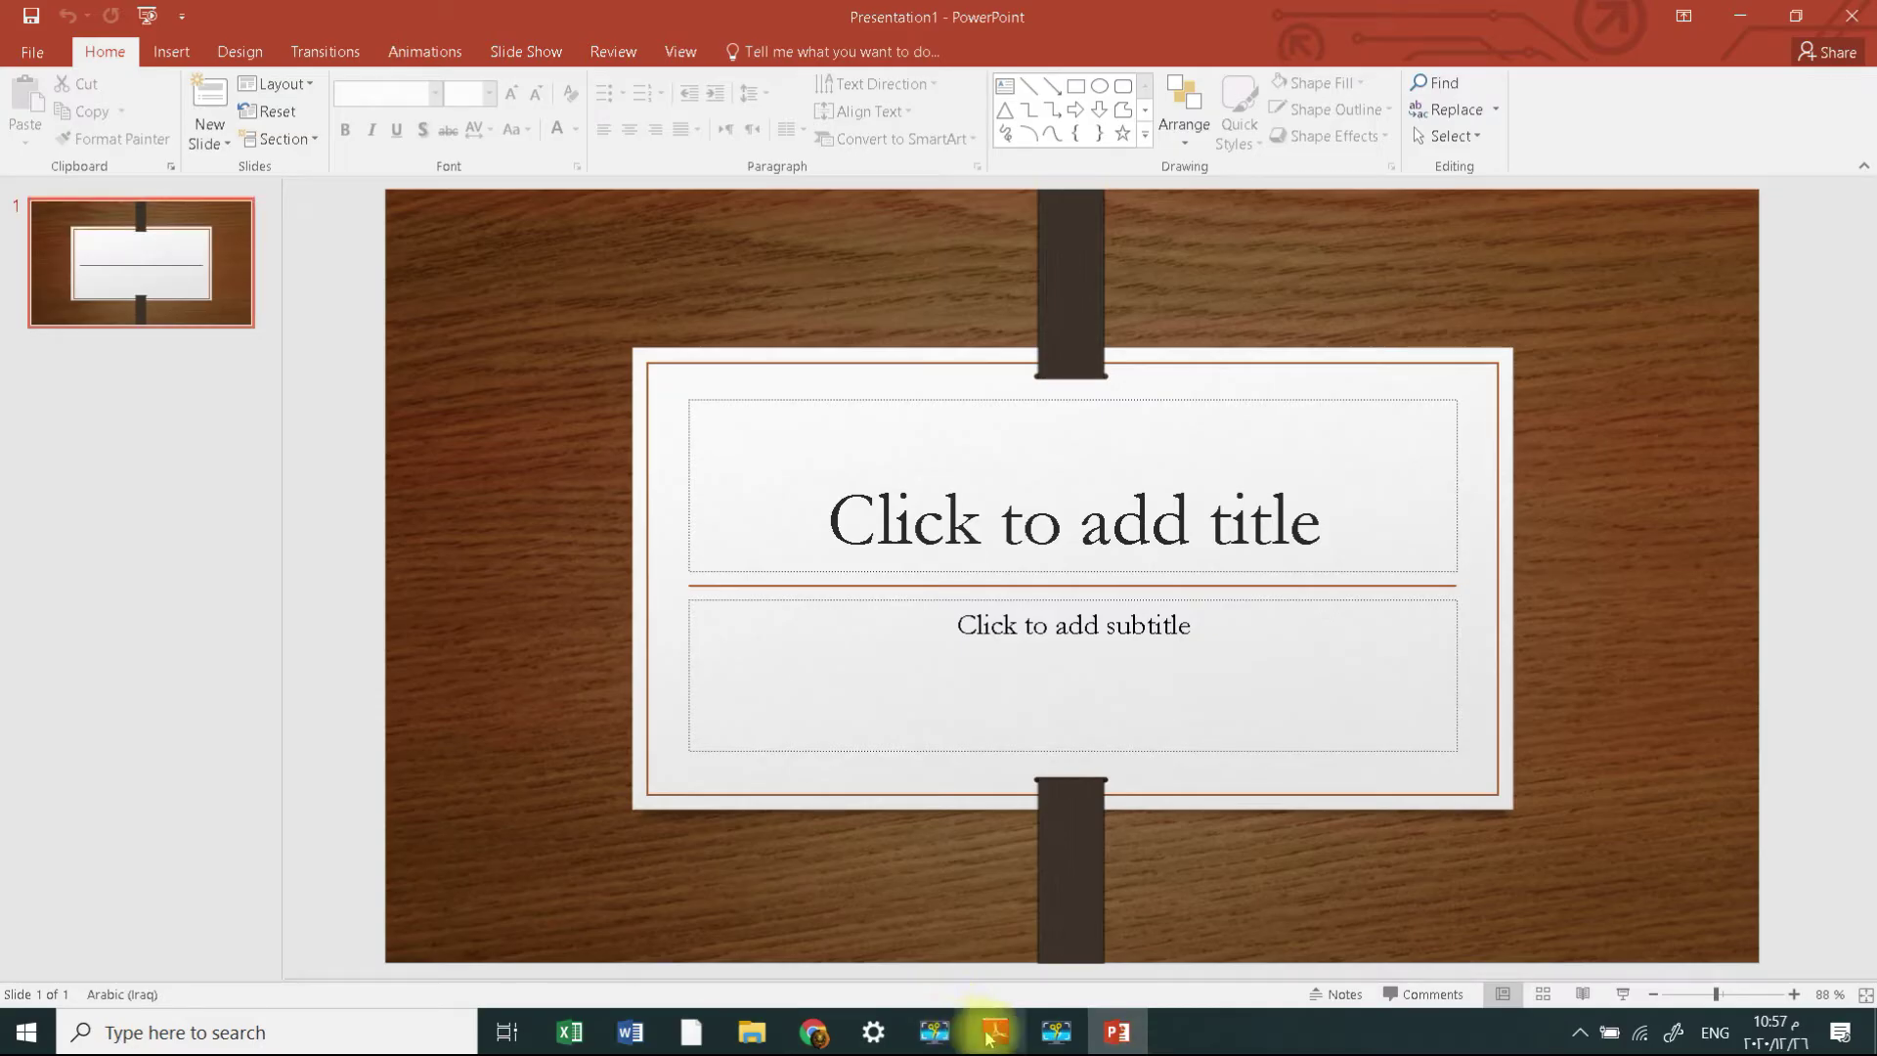
{"action": "left_click", "coordinate": [990, 1039]}
- Scroll the PDF lesson, then close the Organic template presentation and PowerPoint
{"action": "scroll", "coordinate": [866, 440], "scroll_direction": "down", "scroll_amount": 5}
{"action": "scroll", "coordinate": [997, 230], "scroll_direction": "up", "scroll_amount": 3}
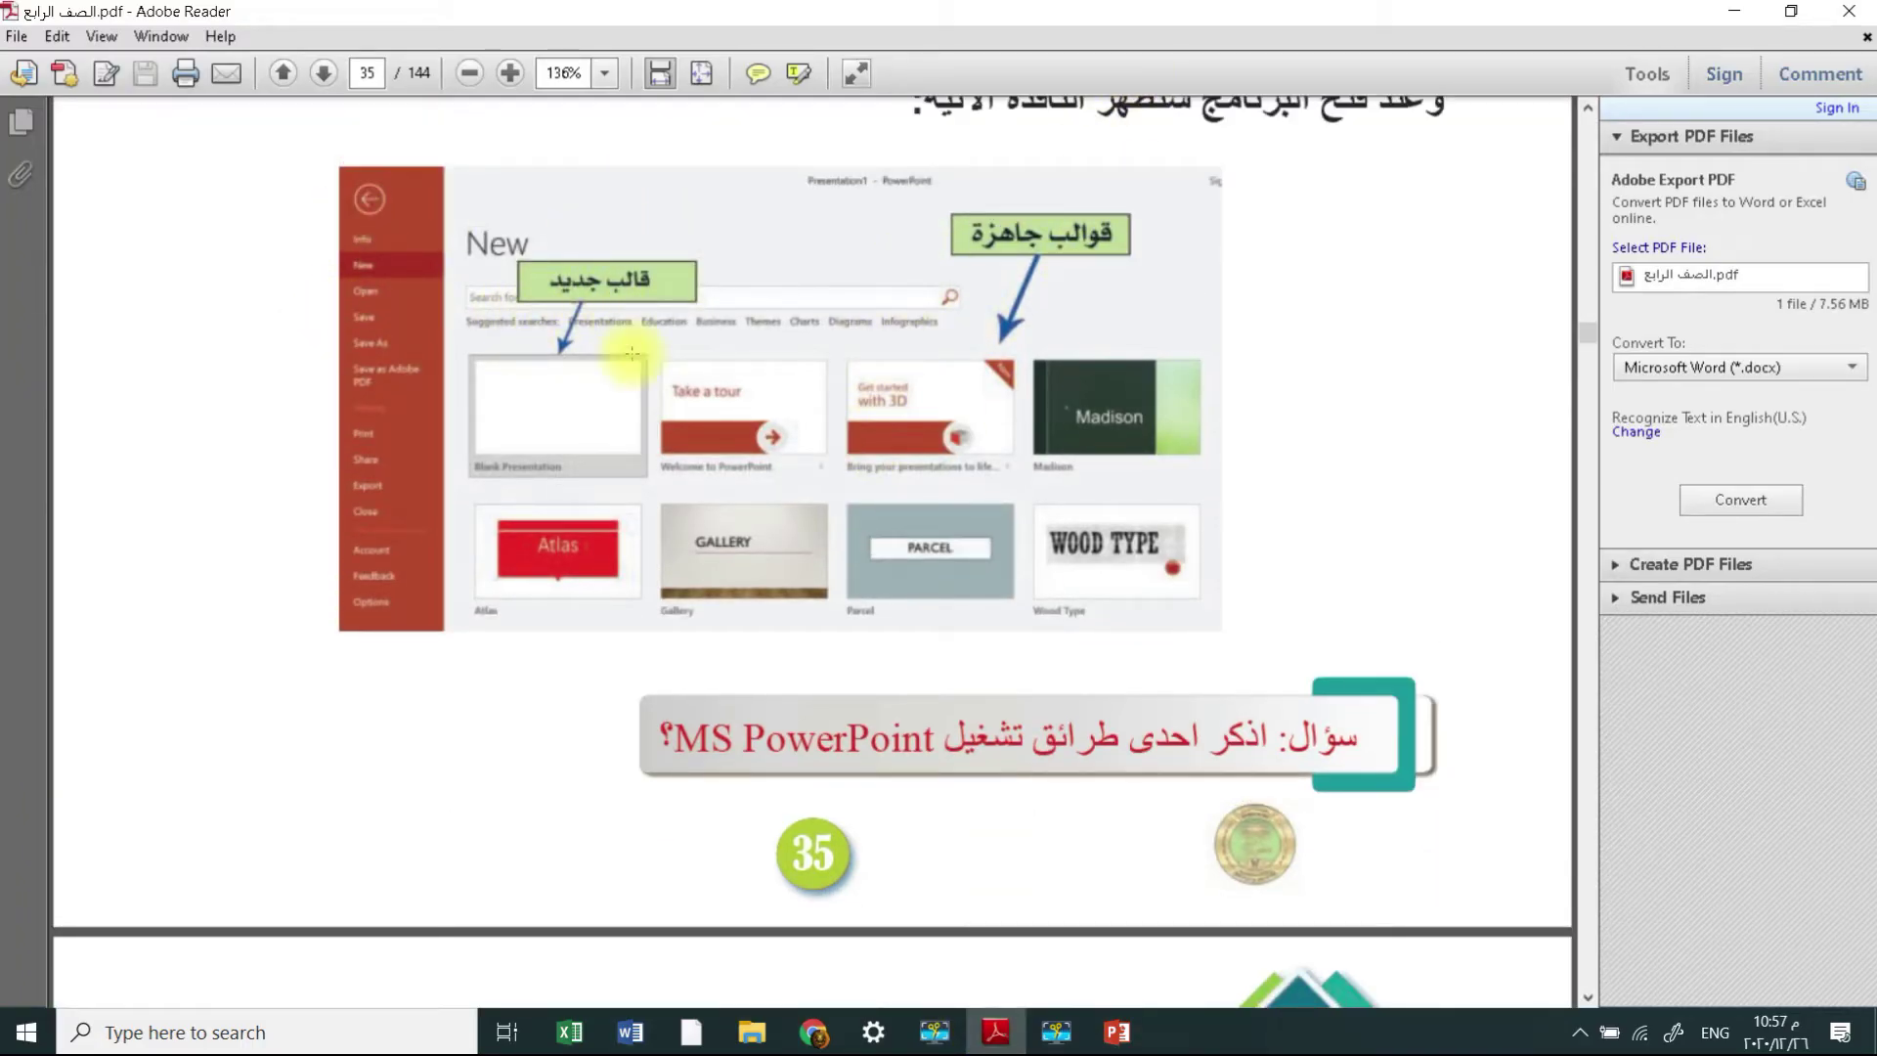
{"action": "scroll", "coordinate": [848, 518], "scroll_direction": "down", "scroll_amount": 2}
{"action": "scroll", "coordinate": [850, 391], "scroll_direction": "down", "scroll_amount": 4}
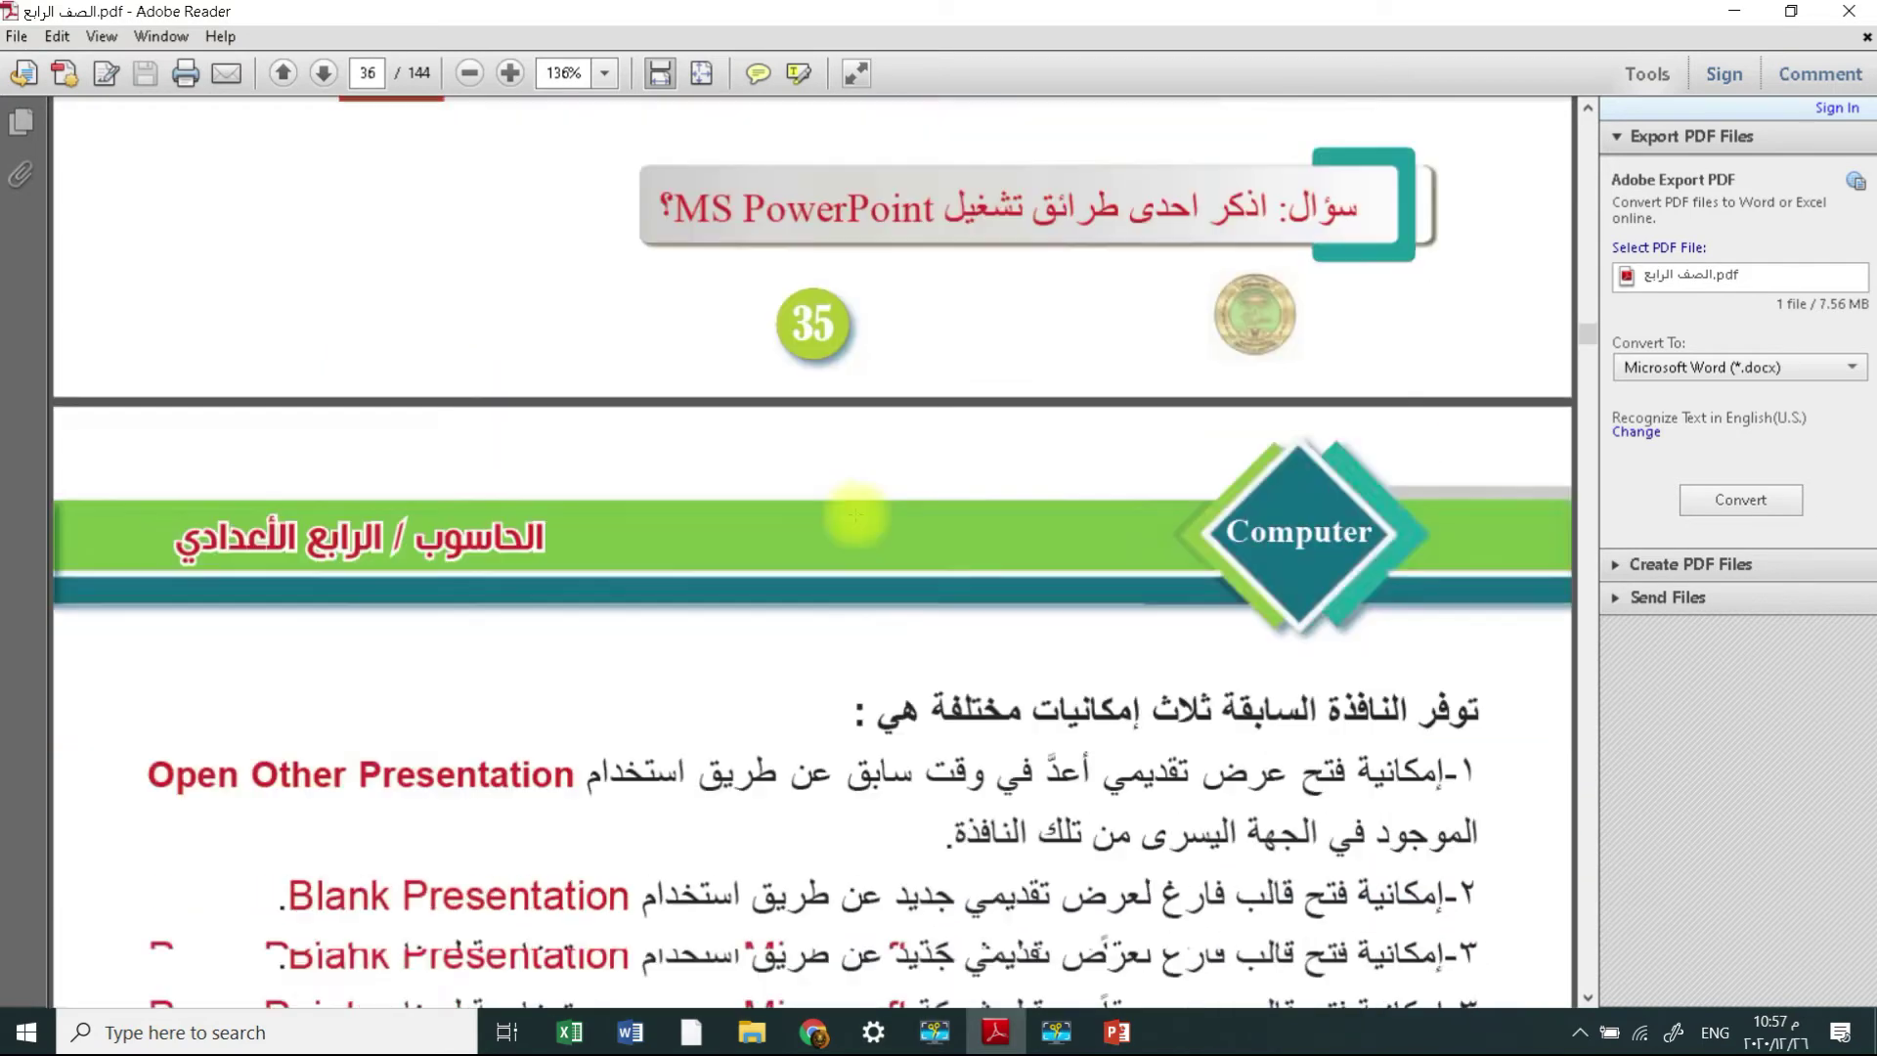
{"action": "scroll", "coordinate": [851, 515], "scroll_direction": "down", "scroll_amount": 4}
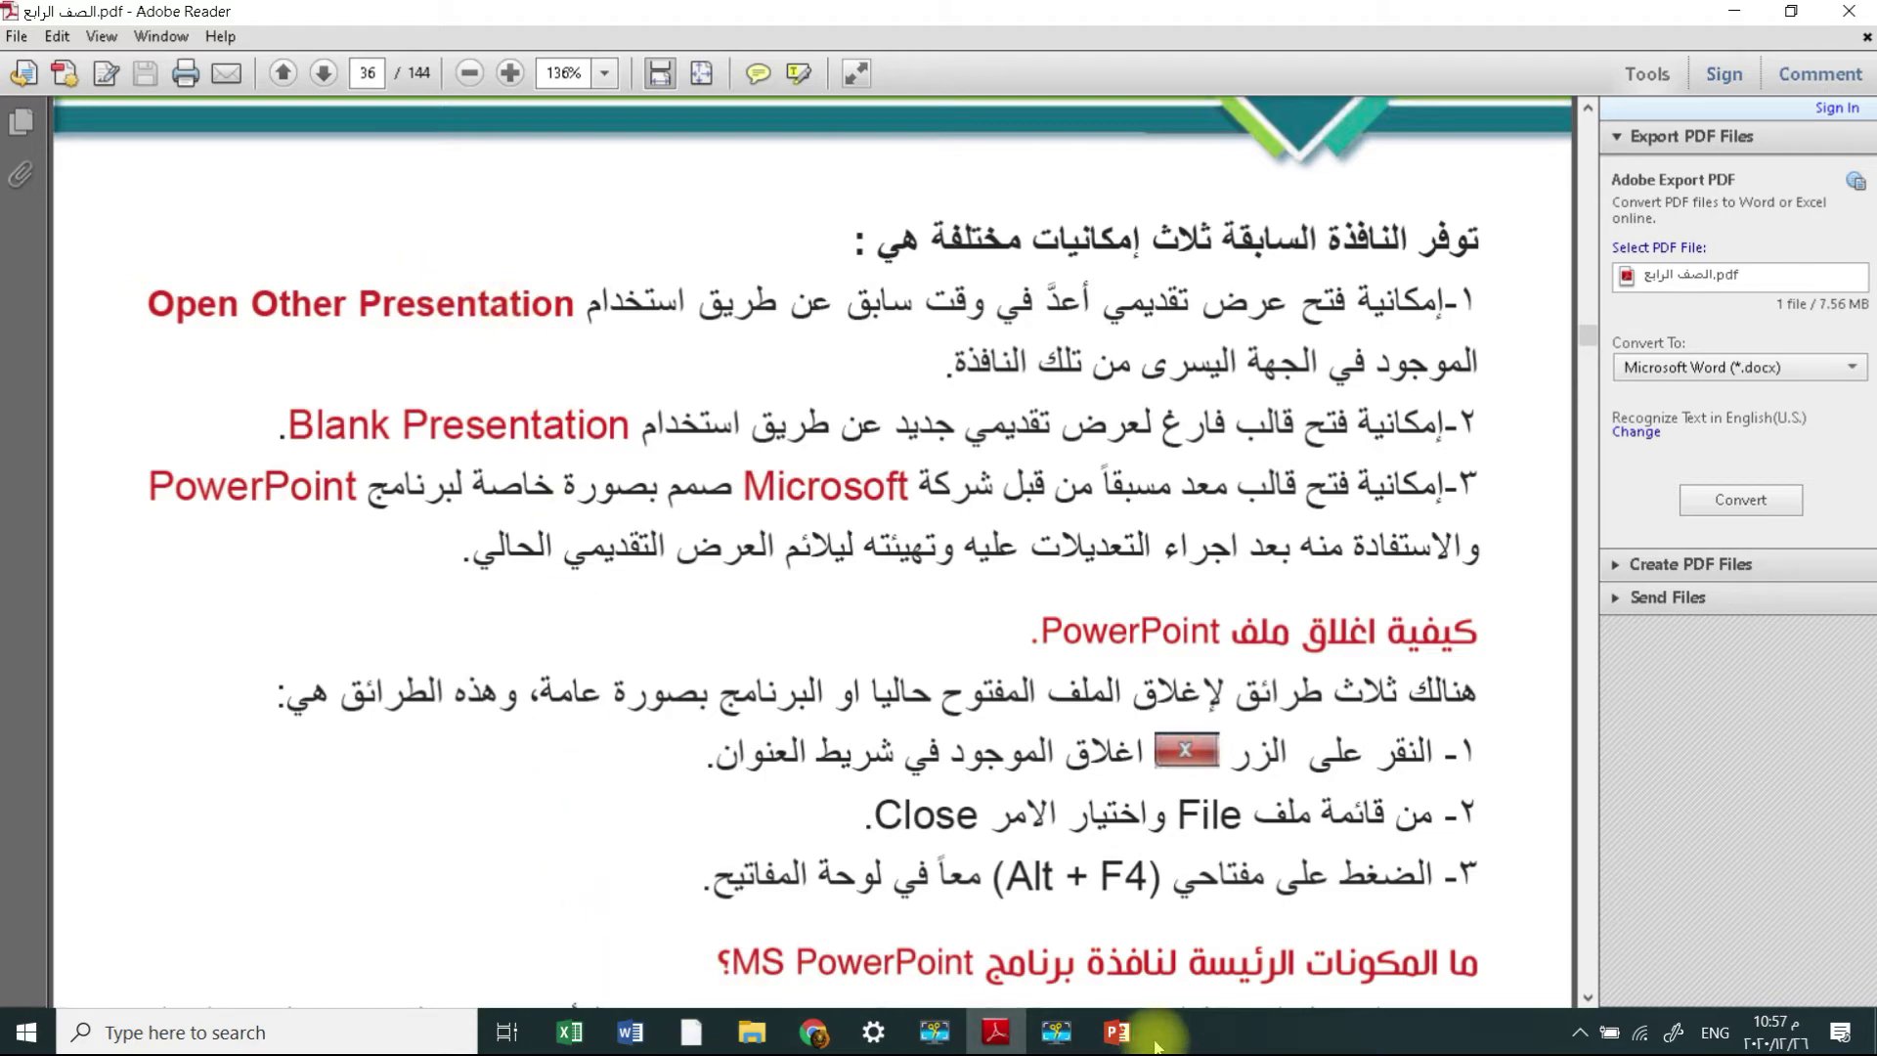
{"action": "left_click", "coordinate": [1118, 1032]}
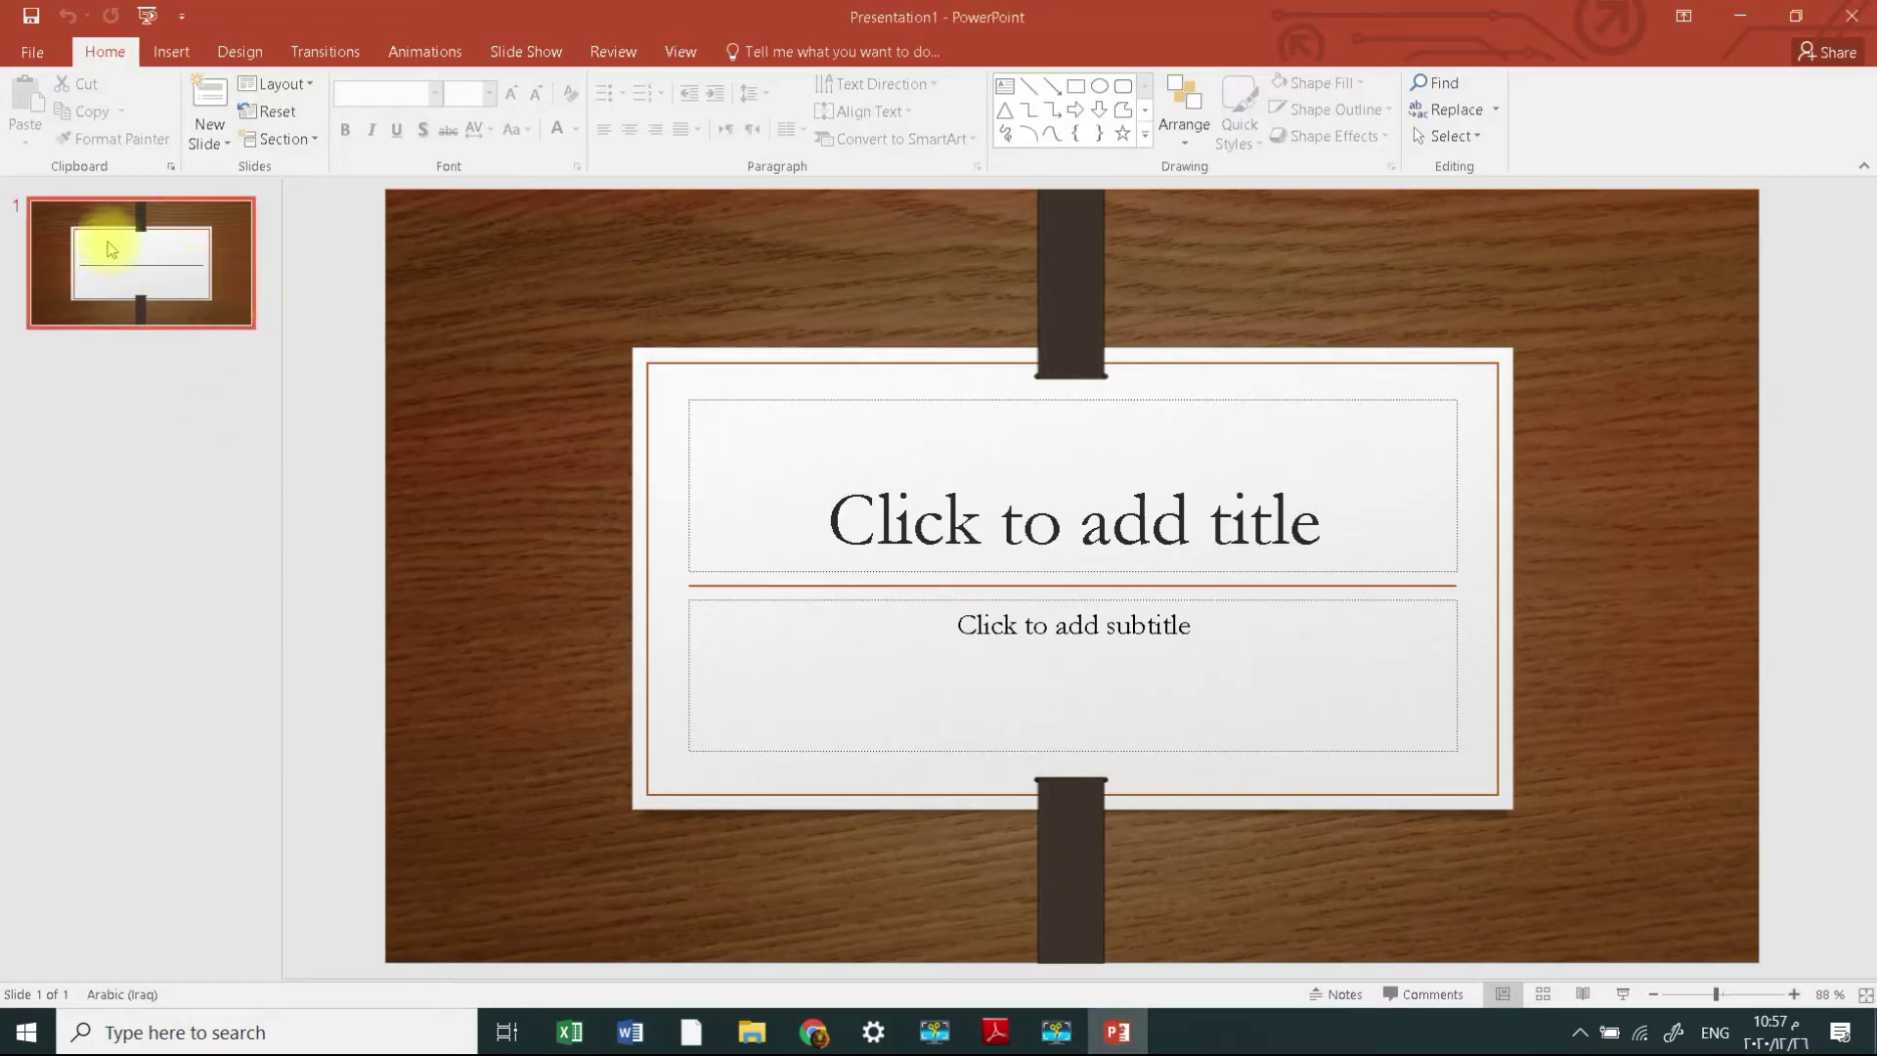
{"action": "left_click", "coordinate": [1864, 18]}
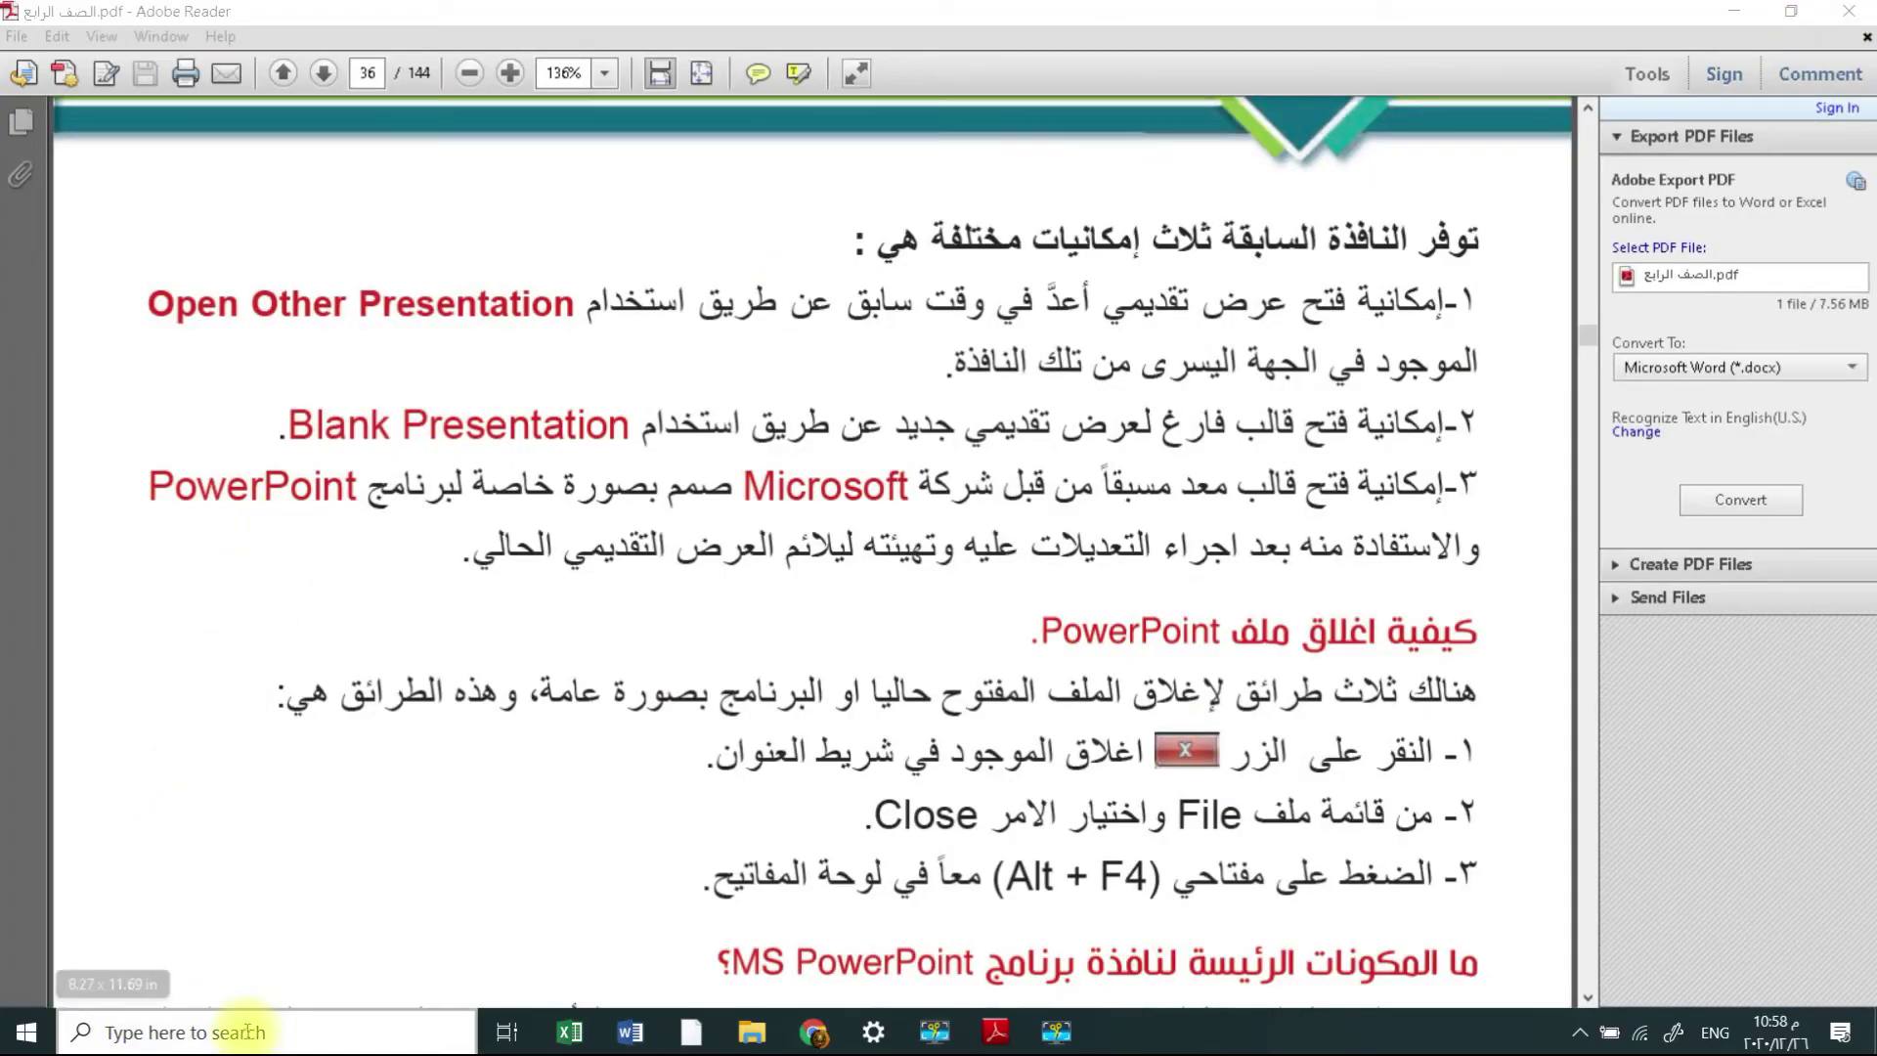
- Relaunch PowerPoint 2016 from taskbar search and go to its Open page of recent presentations
{"action": "left_click", "coordinate": [241, 1031]}
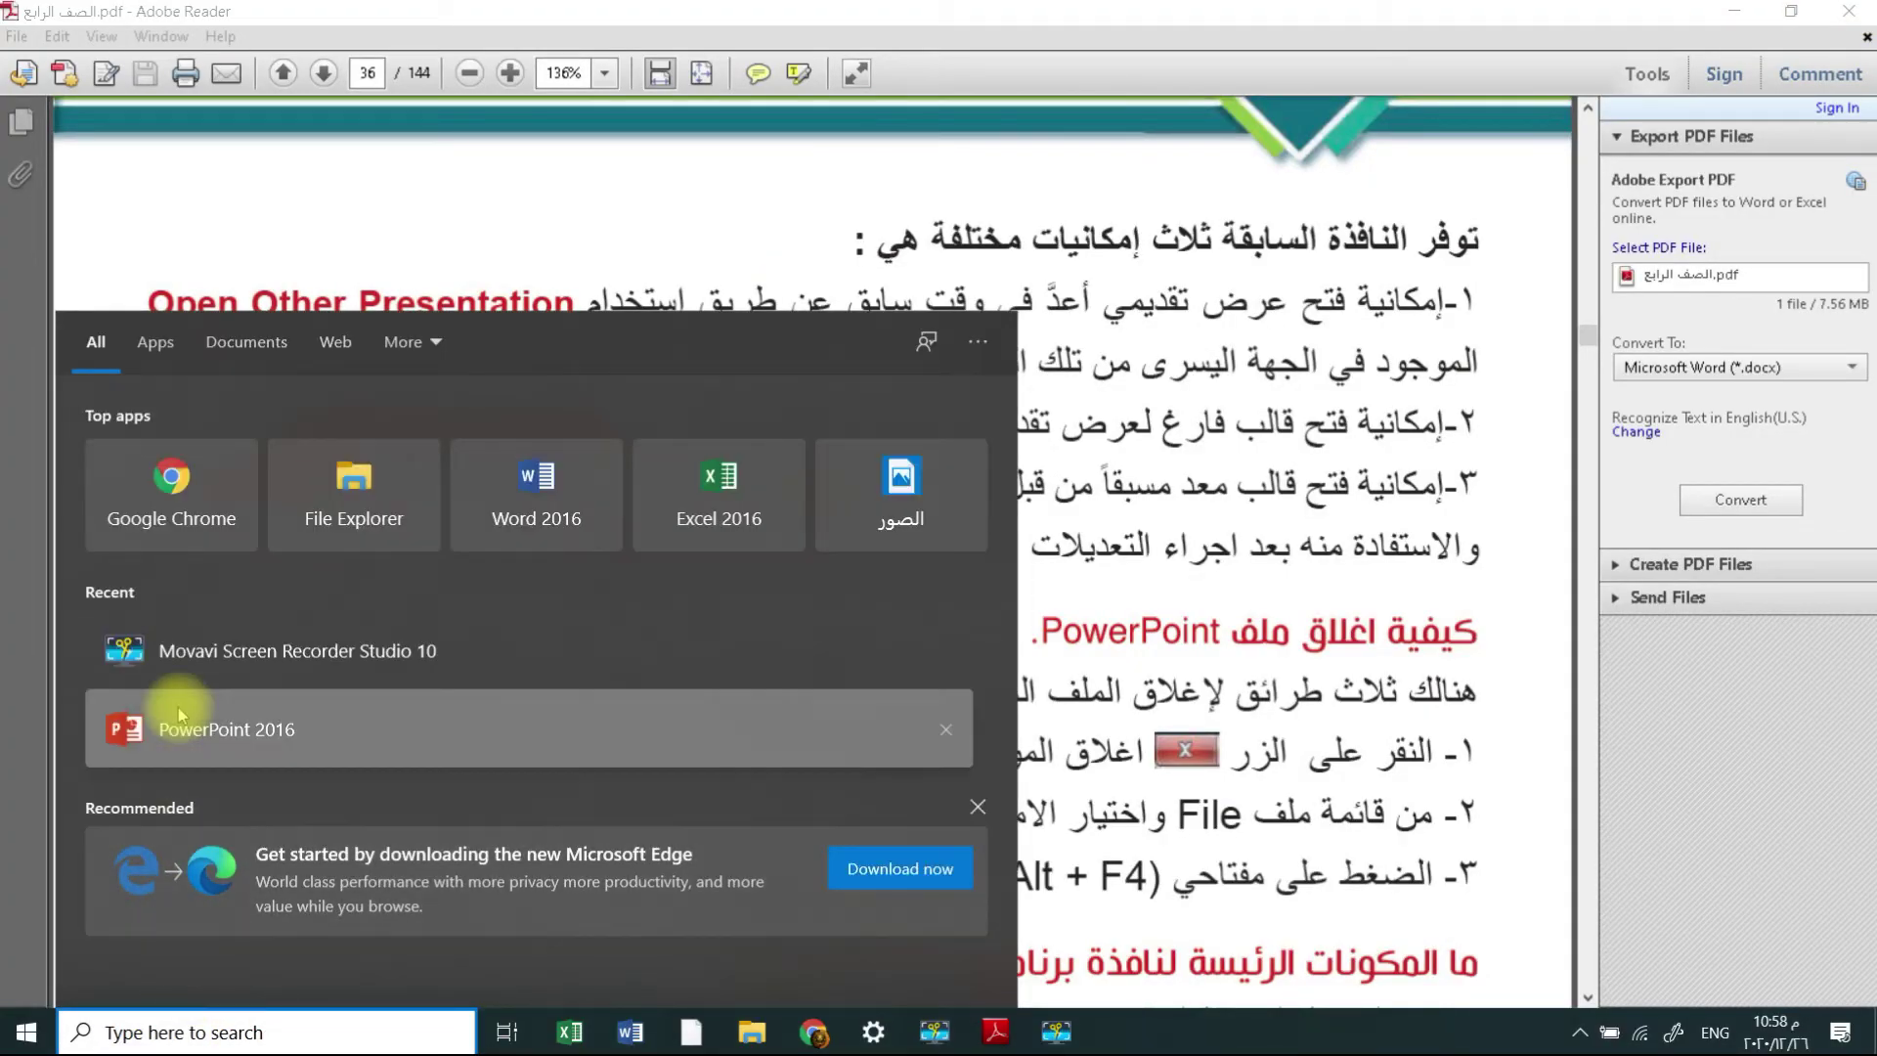
{"action": "left_click", "coordinate": [179, 724]}
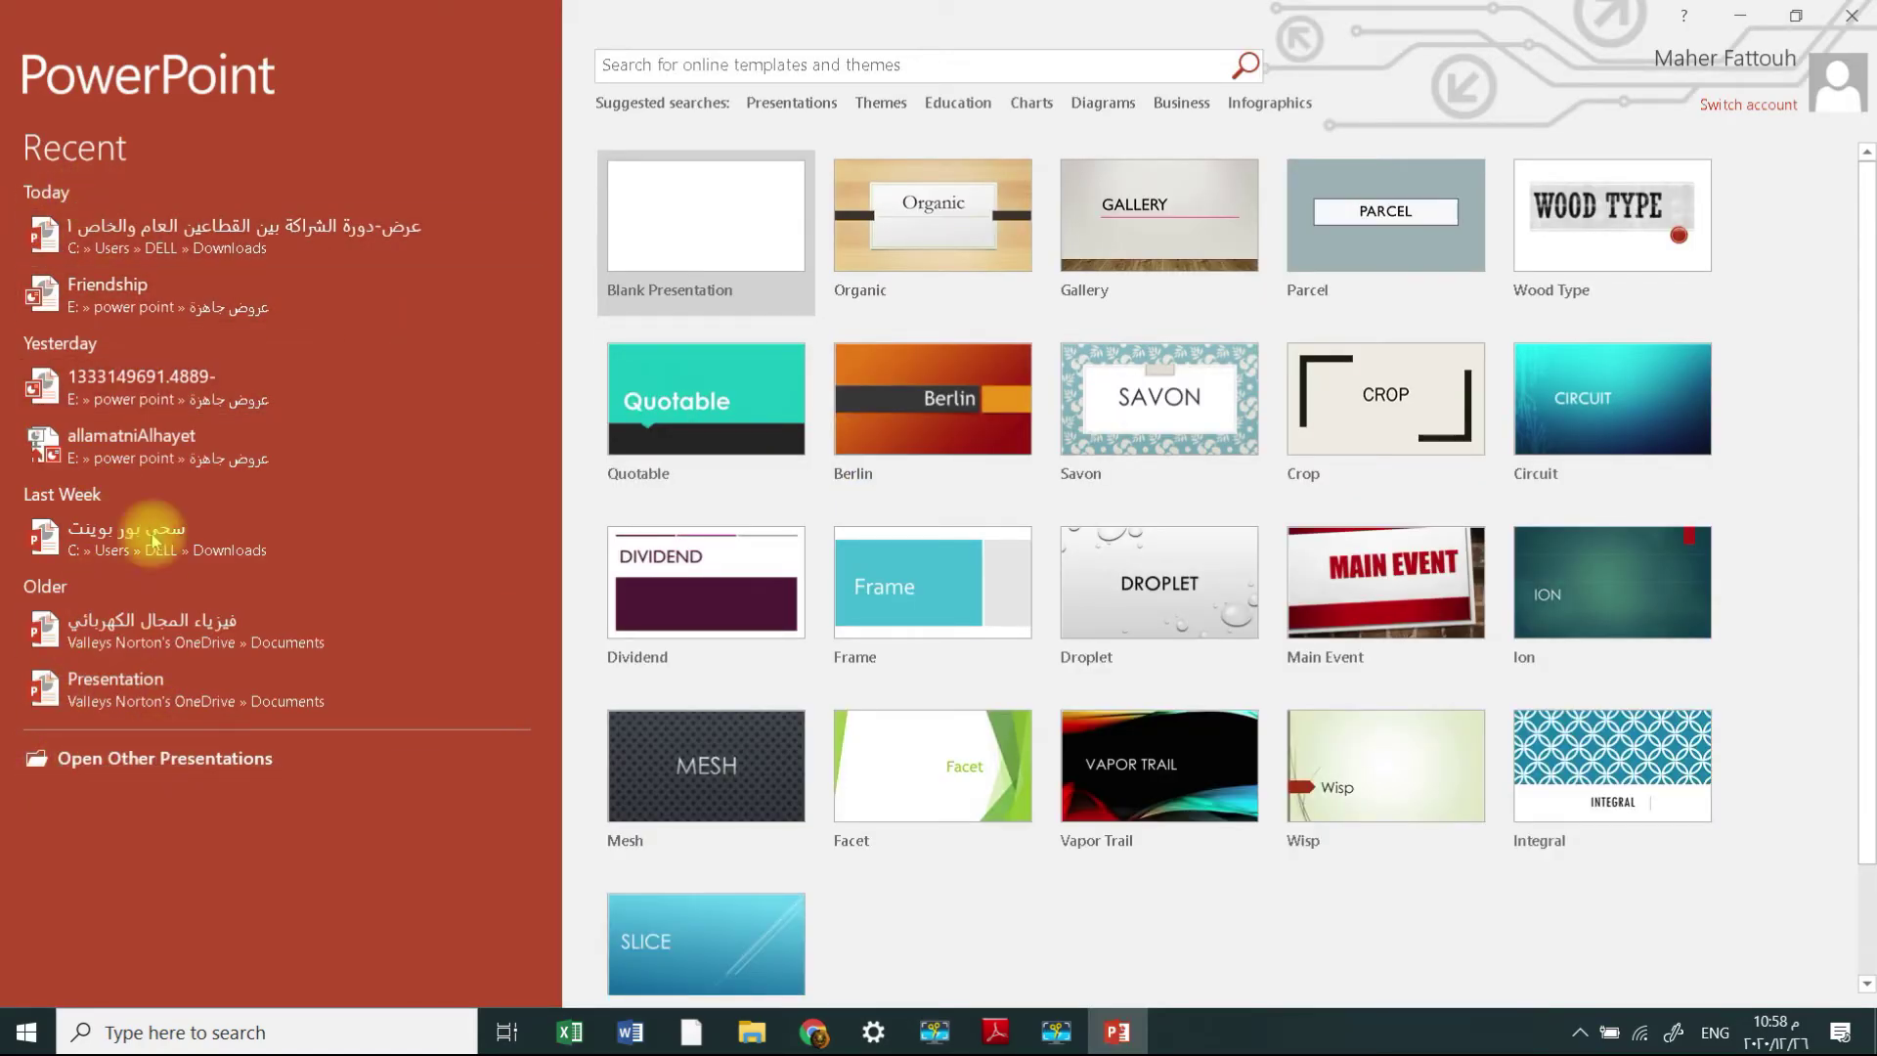
{"action": "left_click", "coordinate": [76, 763]}
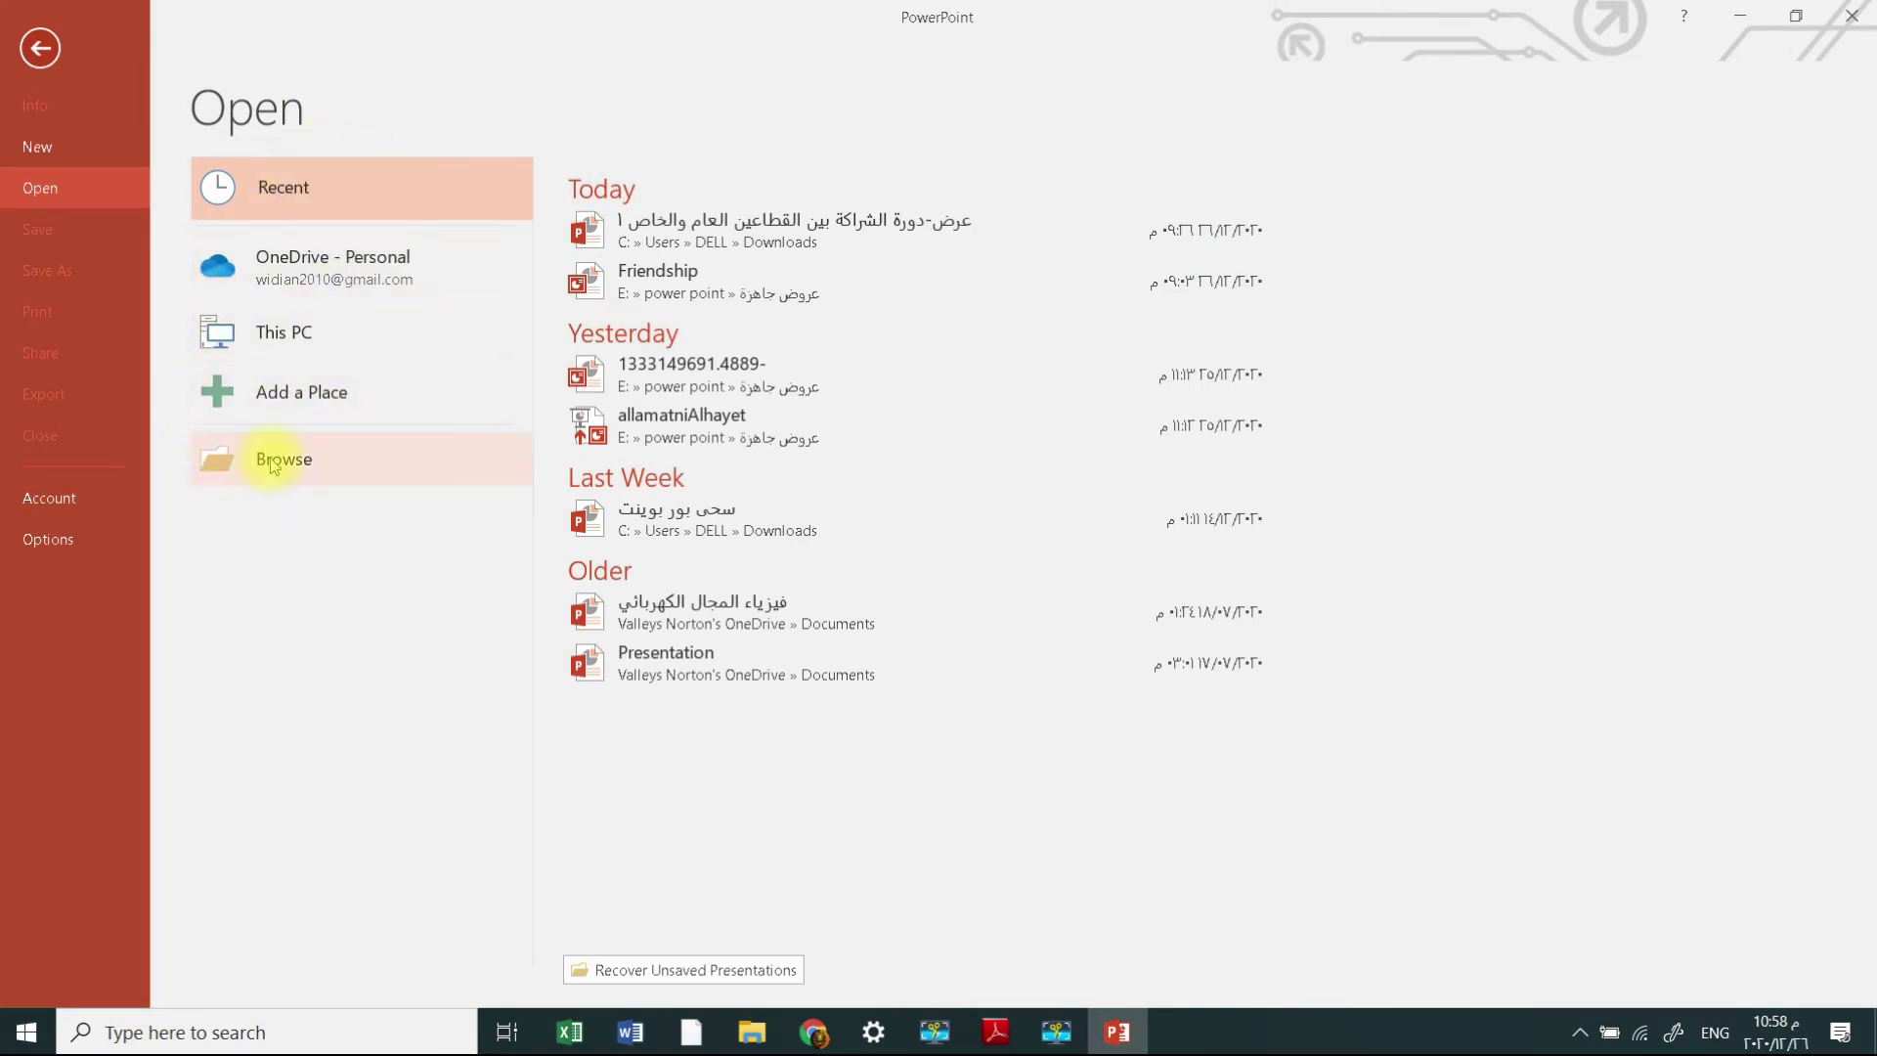
- Browse to Local Disk (E:) > power point > عروض جاهزة and open allamatniAlhayet
{"action": "left_click", "coordinate": [273, 462]}
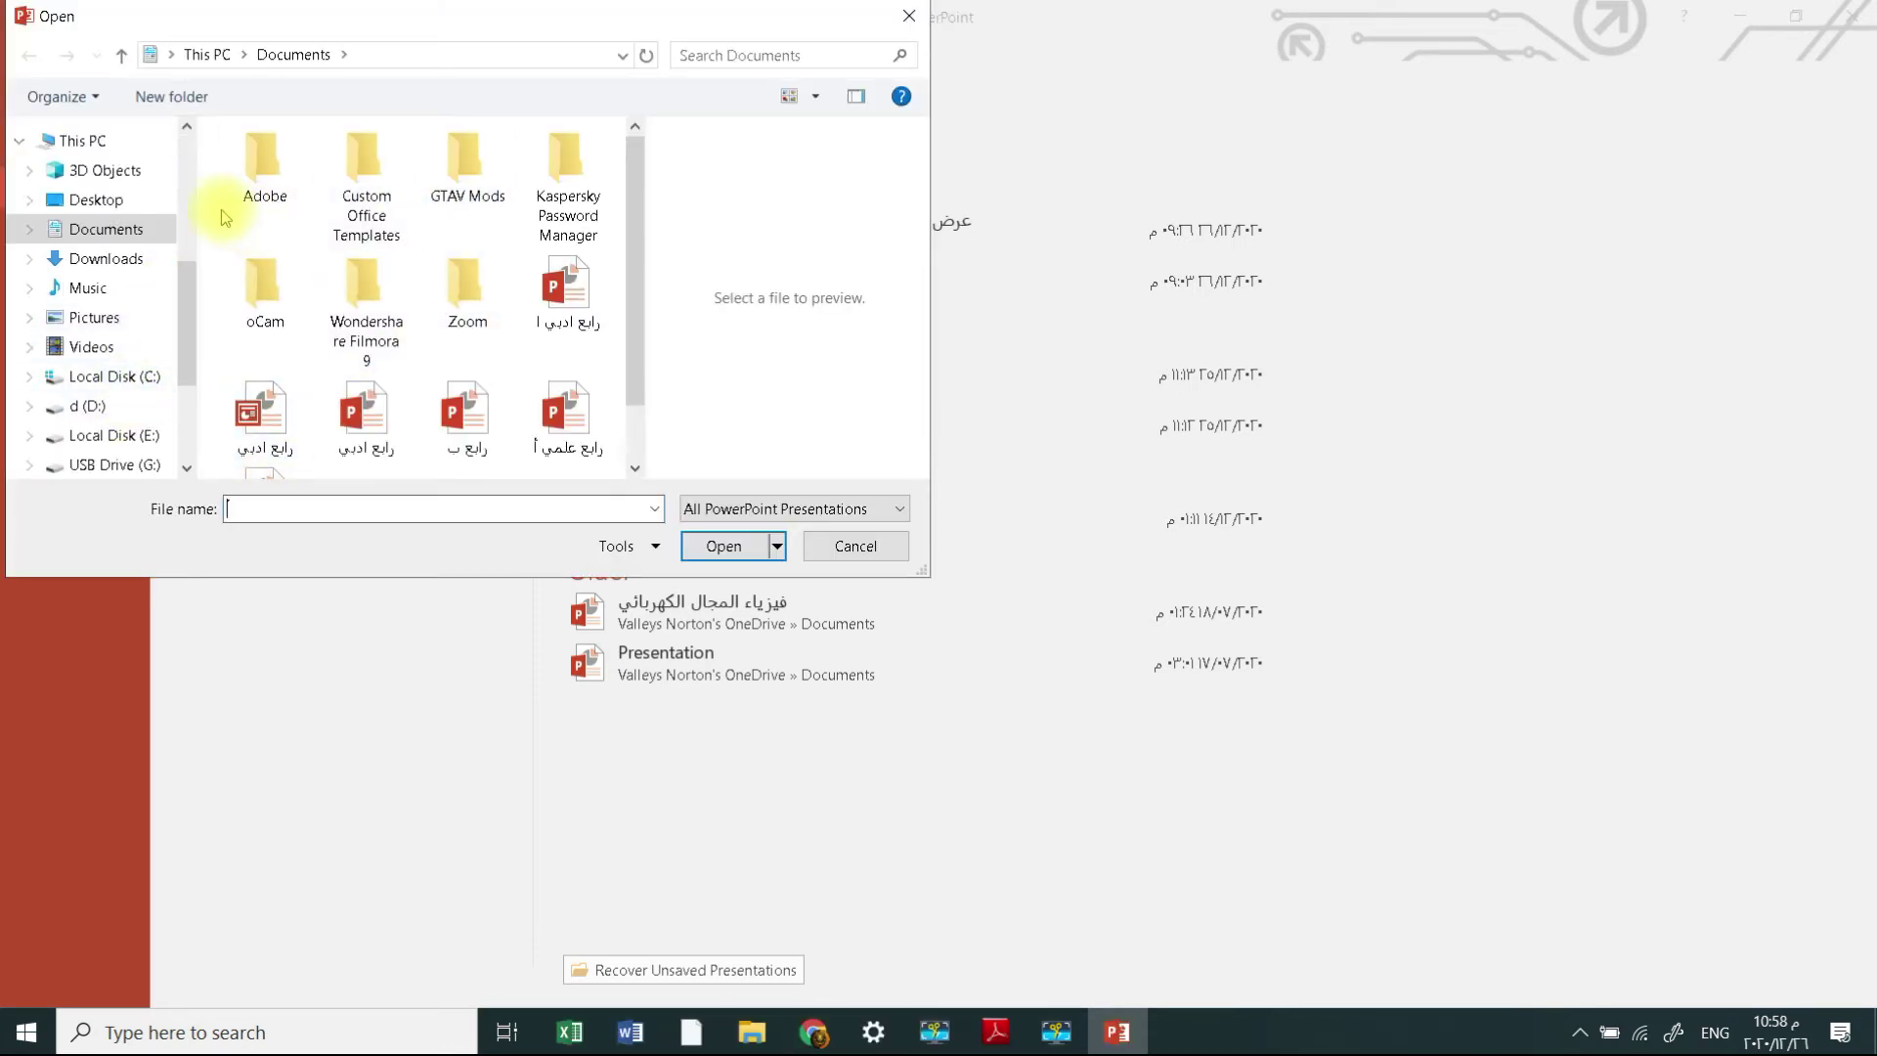
{"action": "left_click", "coordinate": [127, 465]}
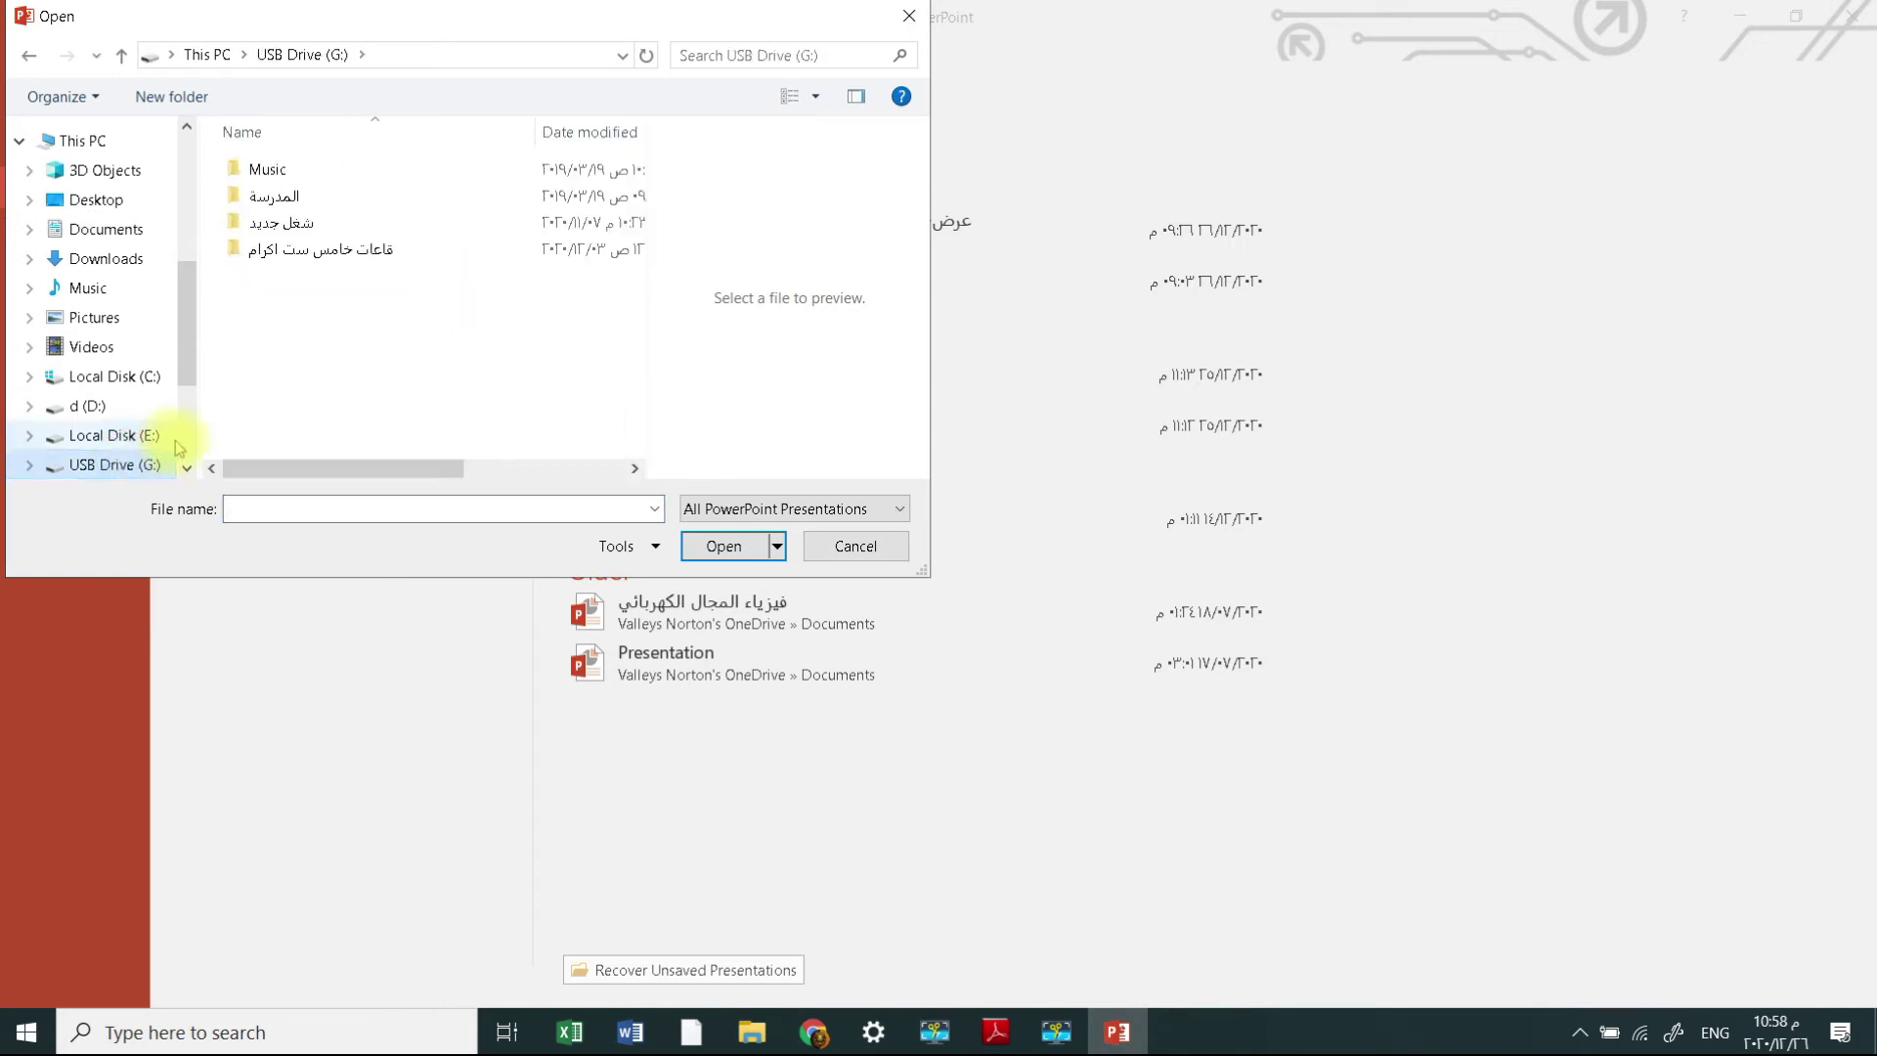
{"action": "left_click_drag", "start_coordinate": [187, 373], "coordinate": [194, 446]}
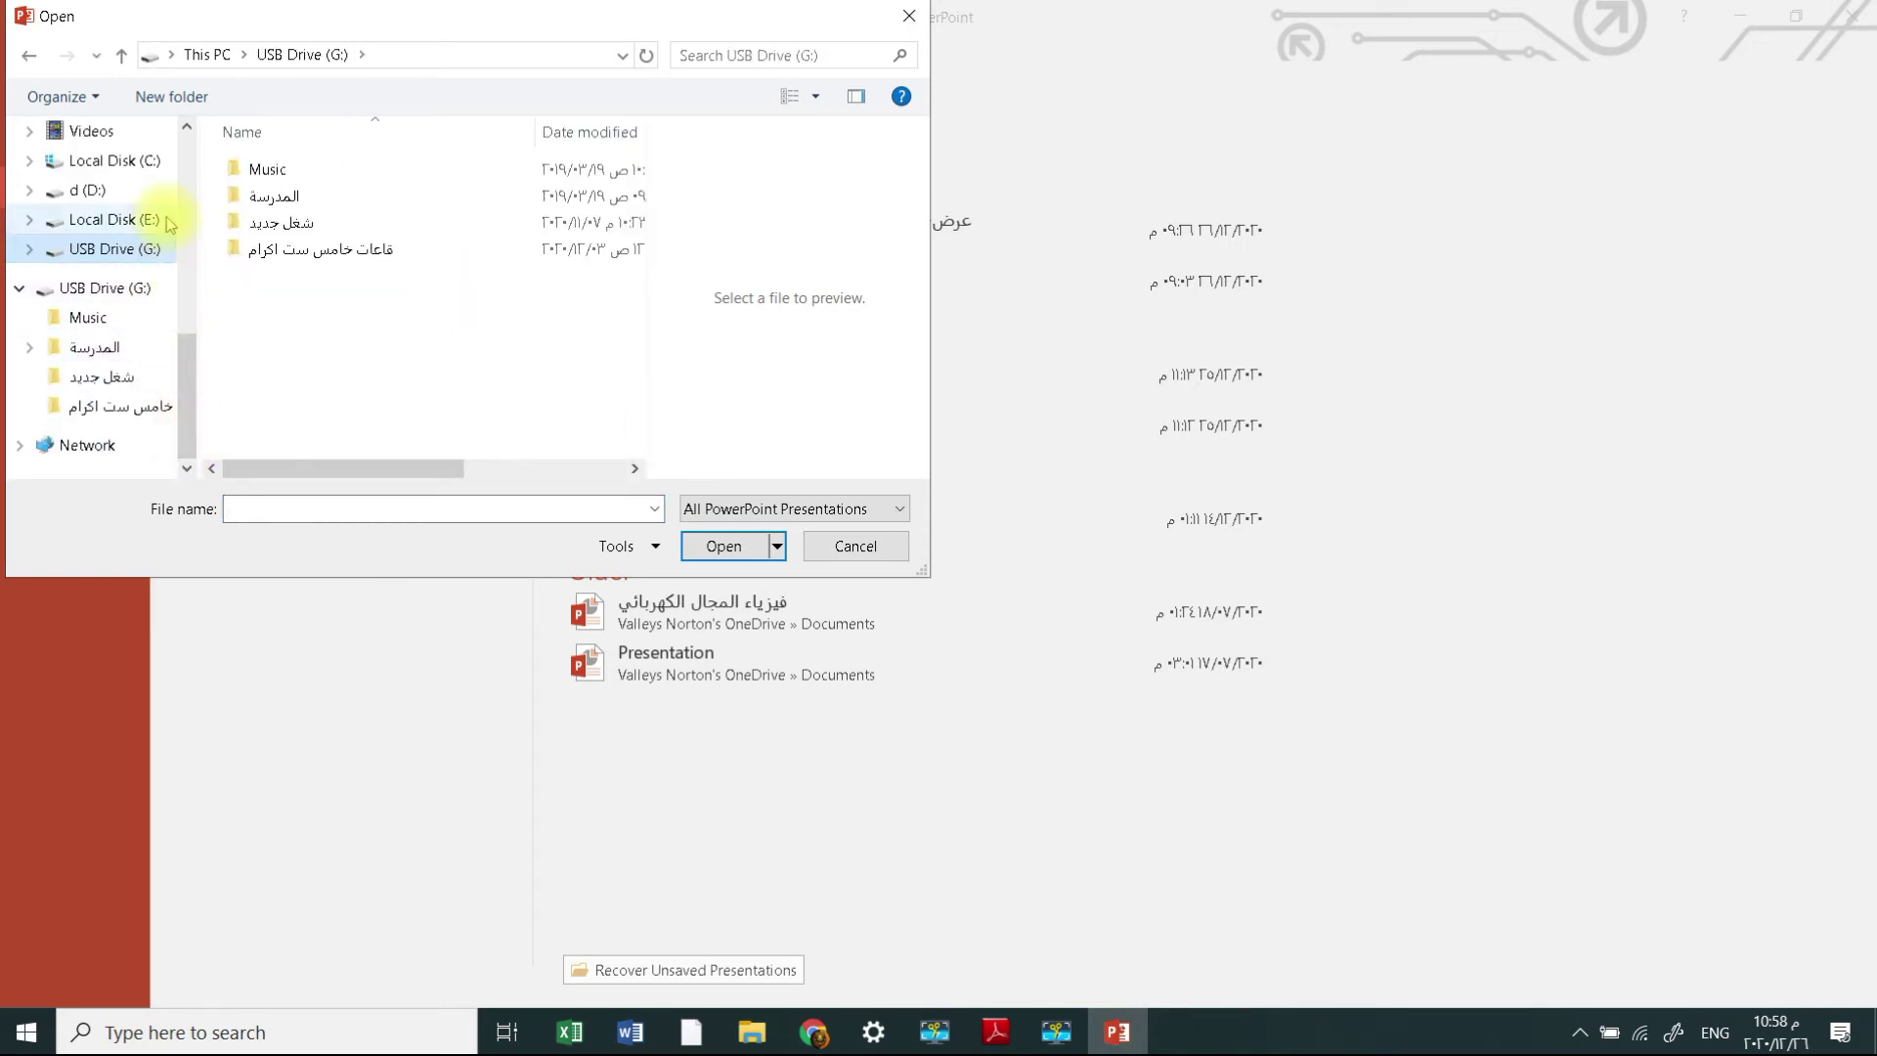
{"action": "left_click", "coordinate": [158, 221]}
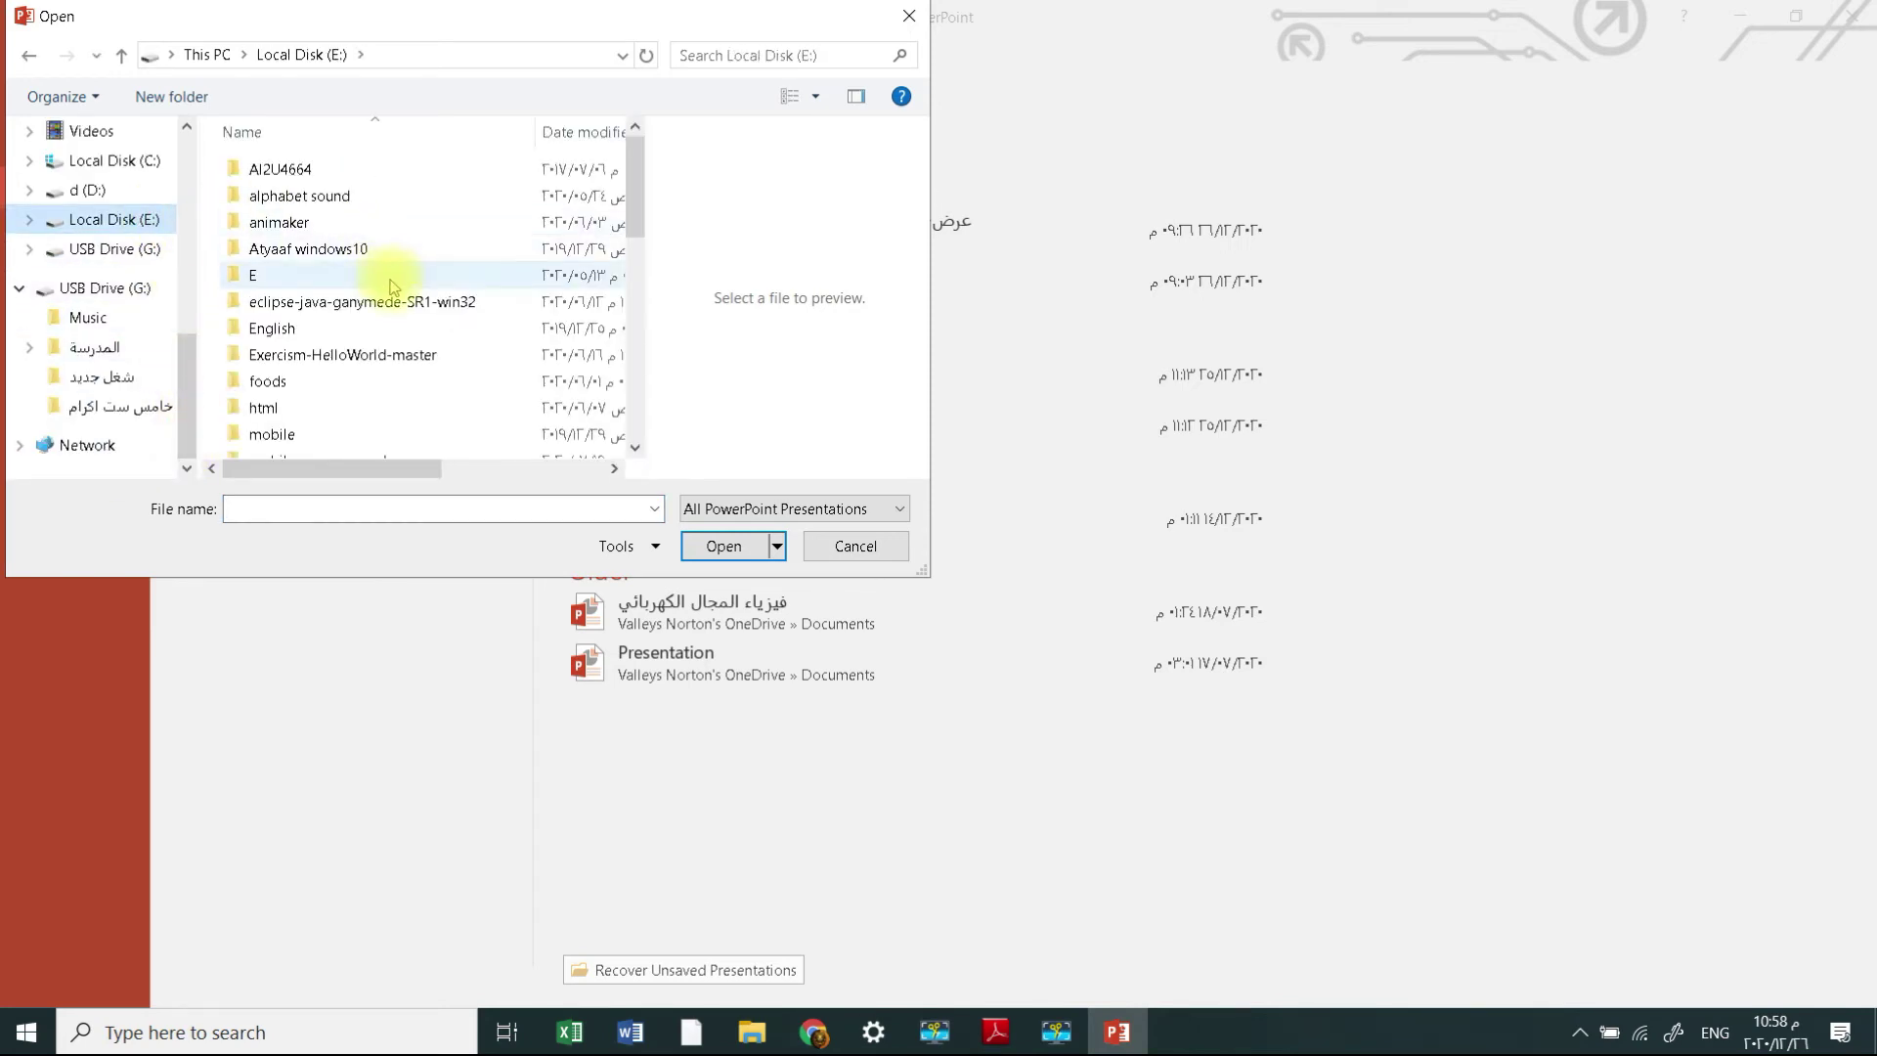
{"action": "scroll", "coordinate": [421, 352], "scroll_direction": "down", "scroll_amount": 5}
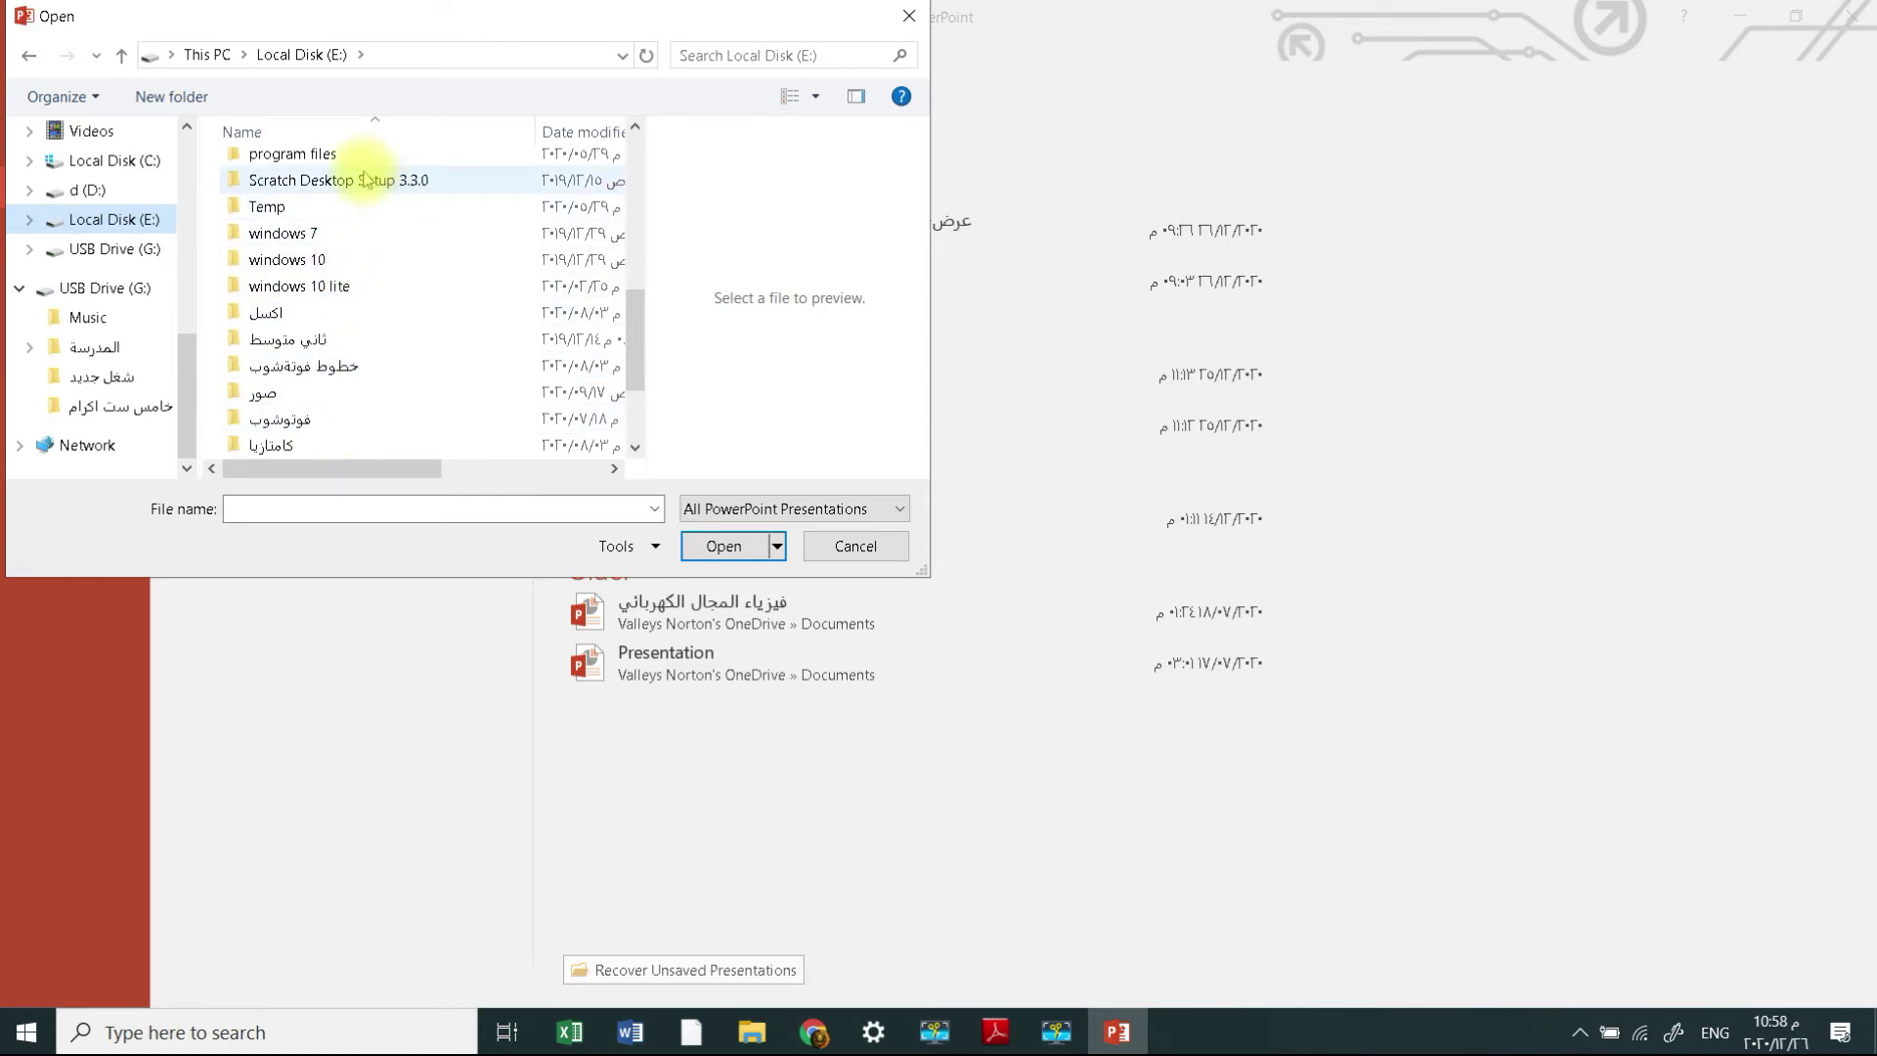
{"action": "scroll", "coordinate": [391, 313], "scroll_direction": "up", "scroll_amount": 1}
{"action": "scroll", "coordinate": [367, 259], "scroll_direction": "up", "scroll_amount": 1}
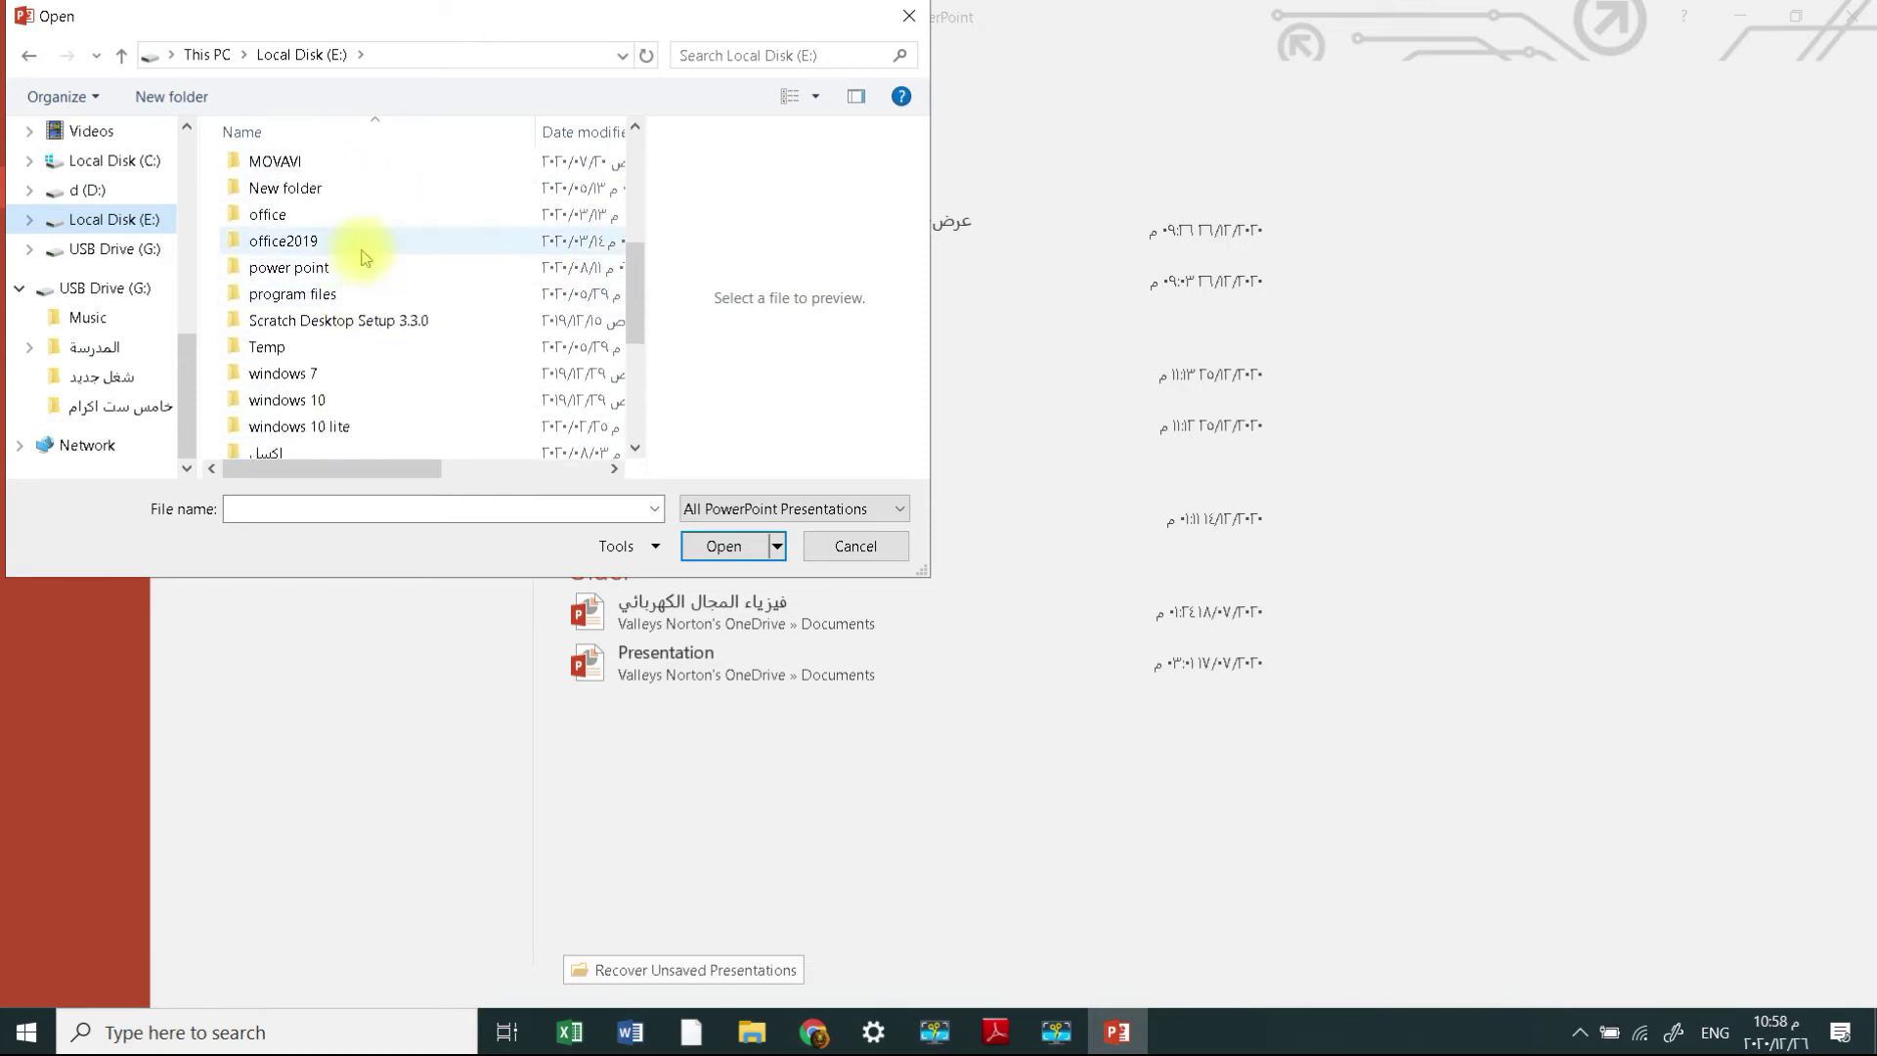
{"action": "double_click", "coordinate": [360, 267]}
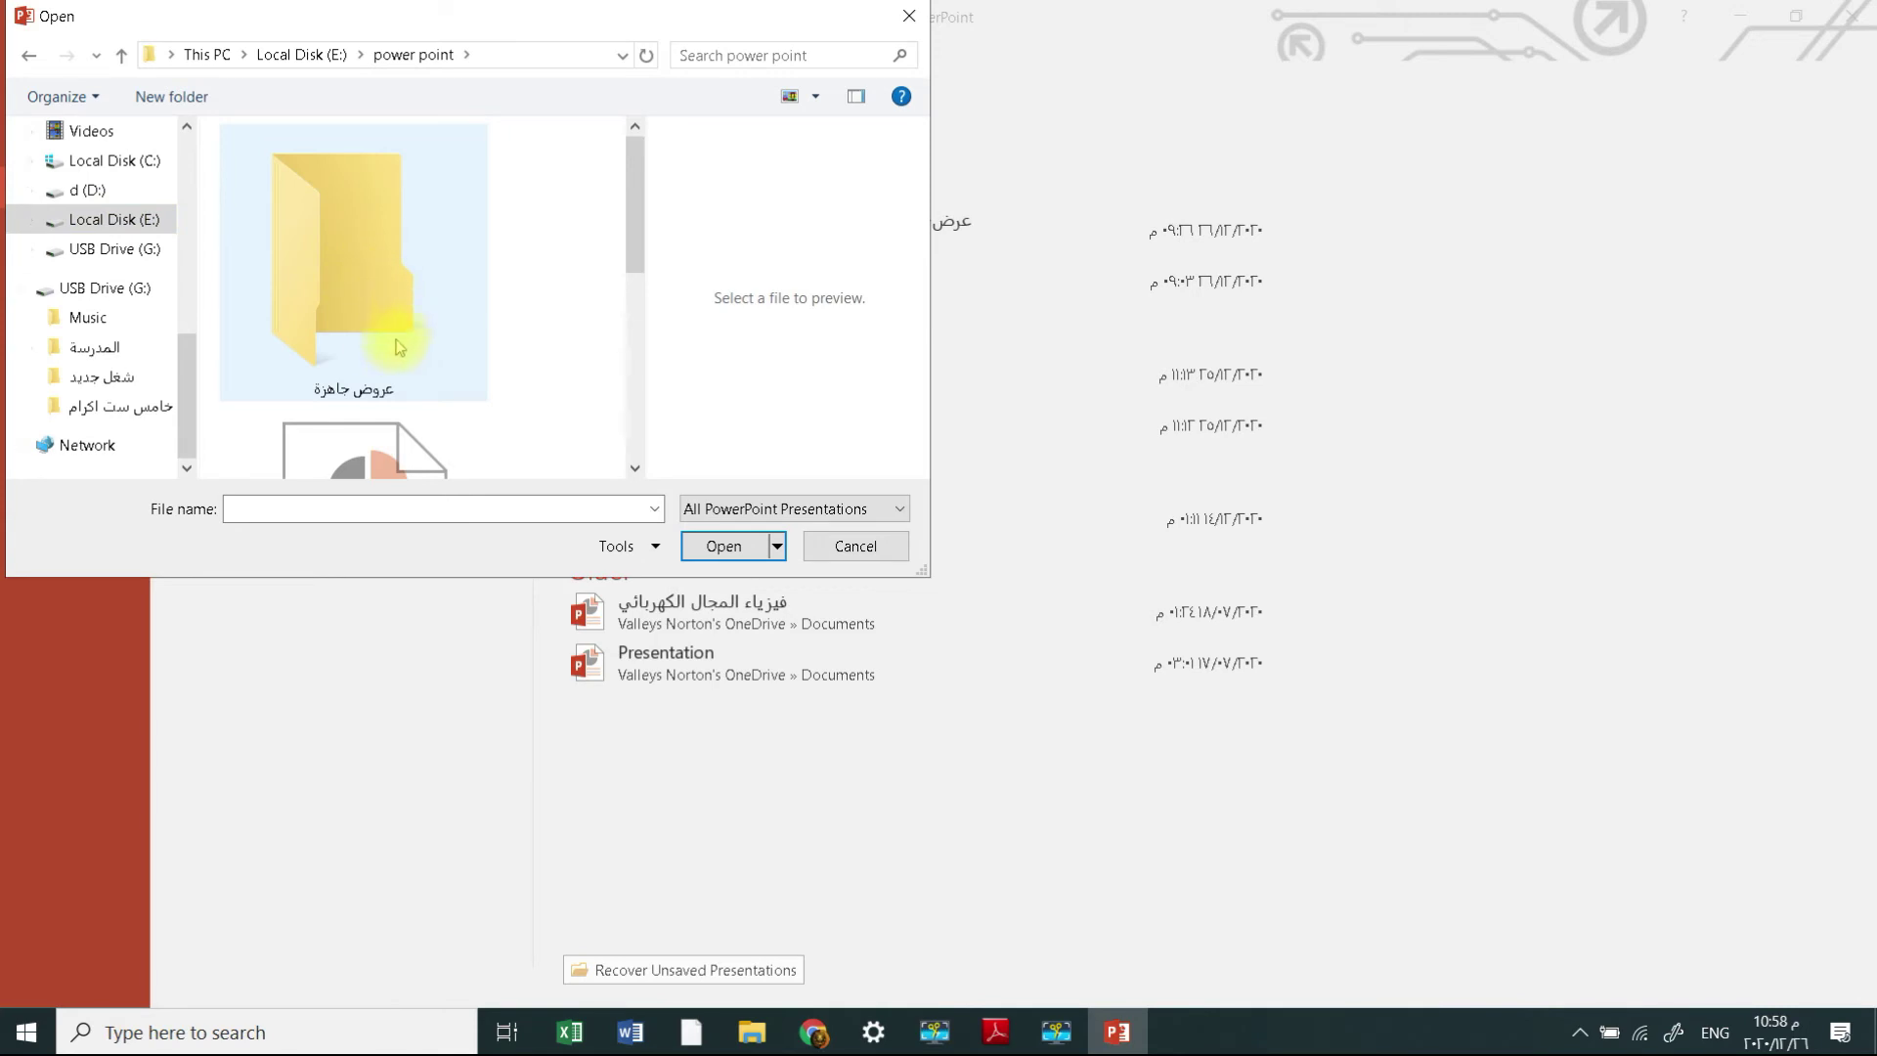
{"action": "double_click", "coordinate": [378, 309]}
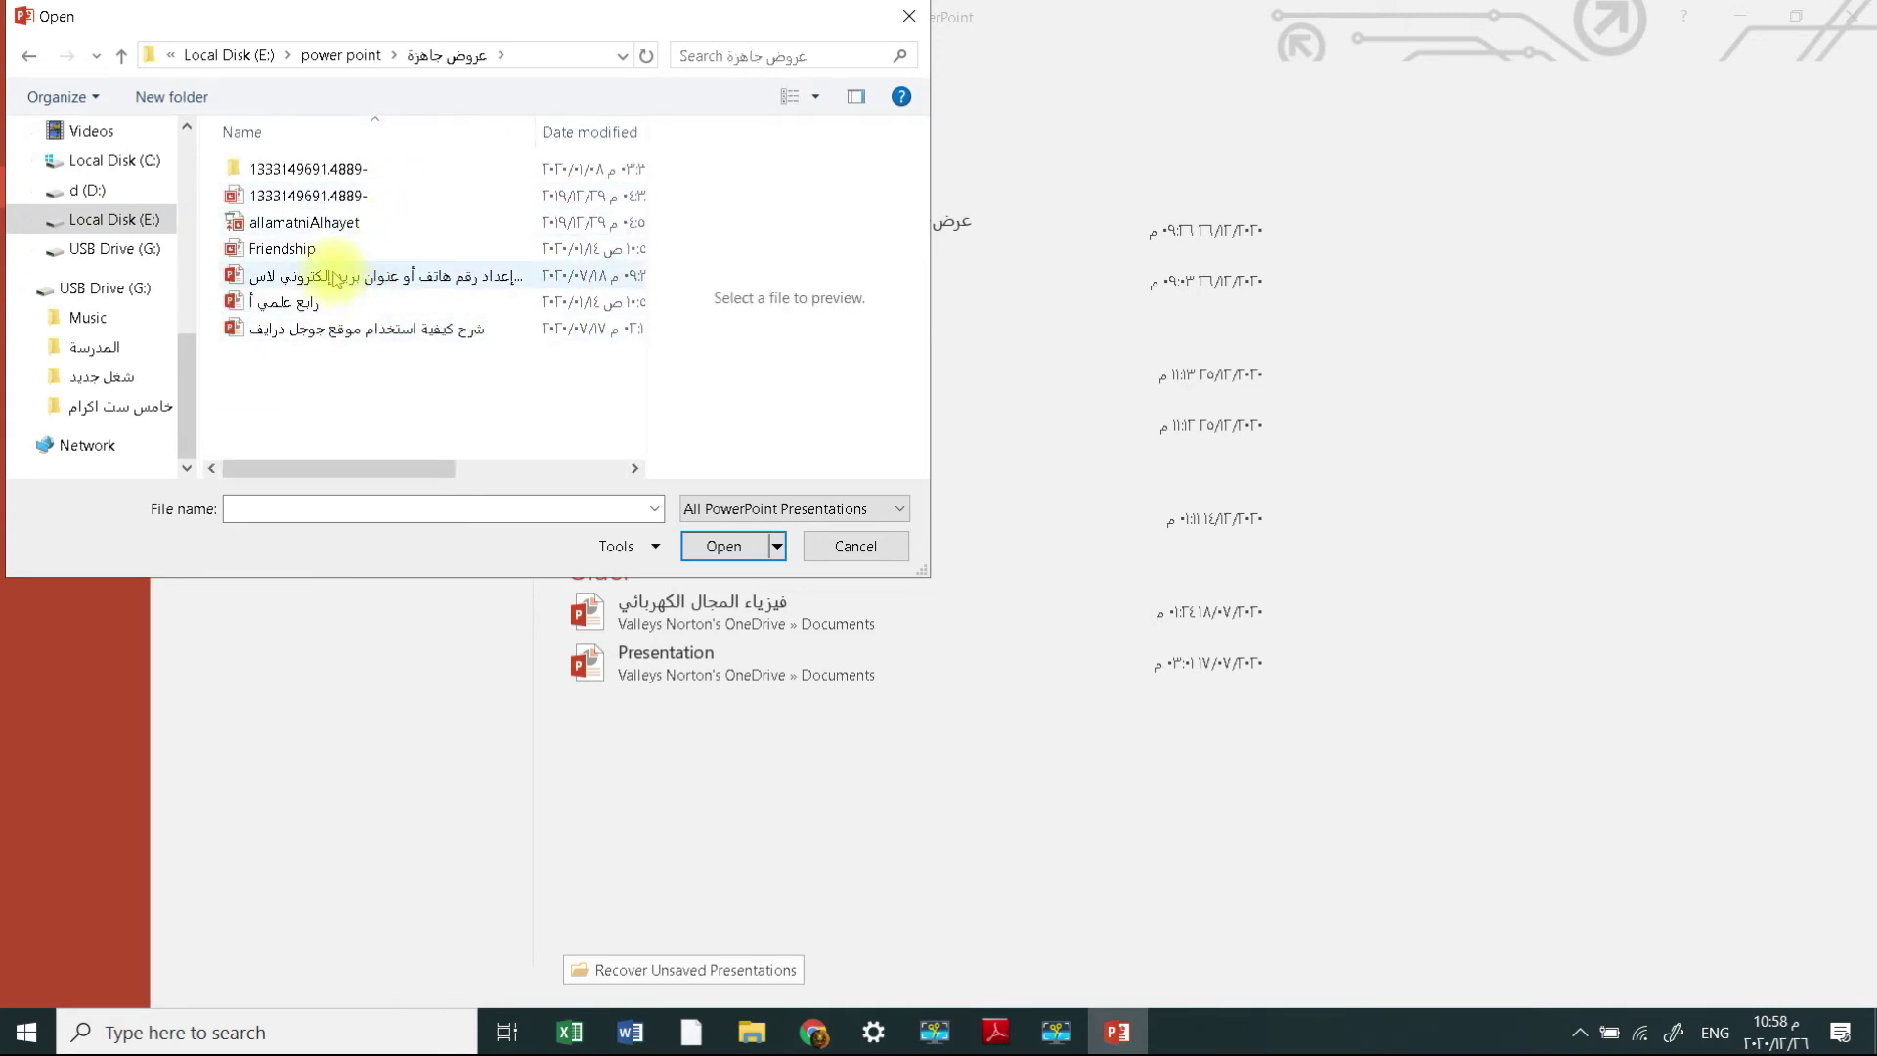
{"action": "double_click", "coordinate": [332, 219]}
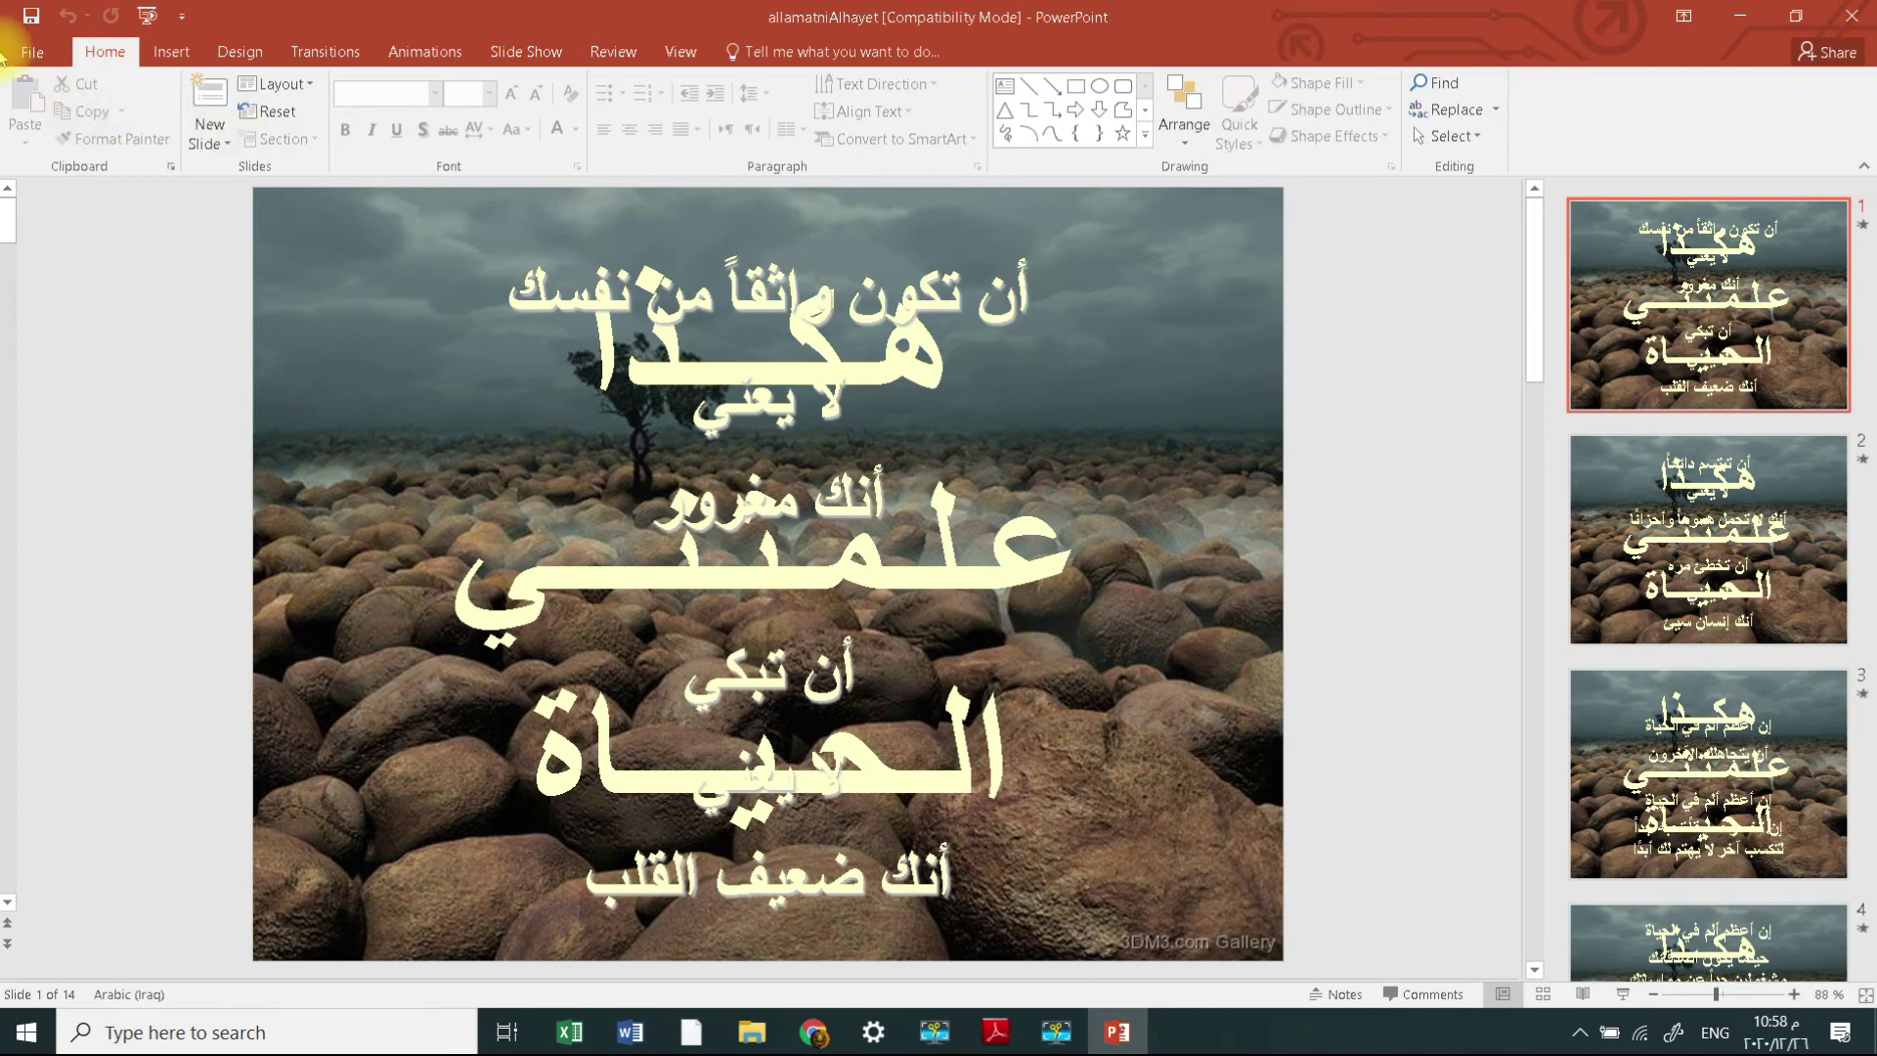
- Close allamatniAlhayet, relaunch PowerPoint, create a Blank Presentation, then close PowerPoint again
{"action": "left_click", "coordinate": [1851, 16]}
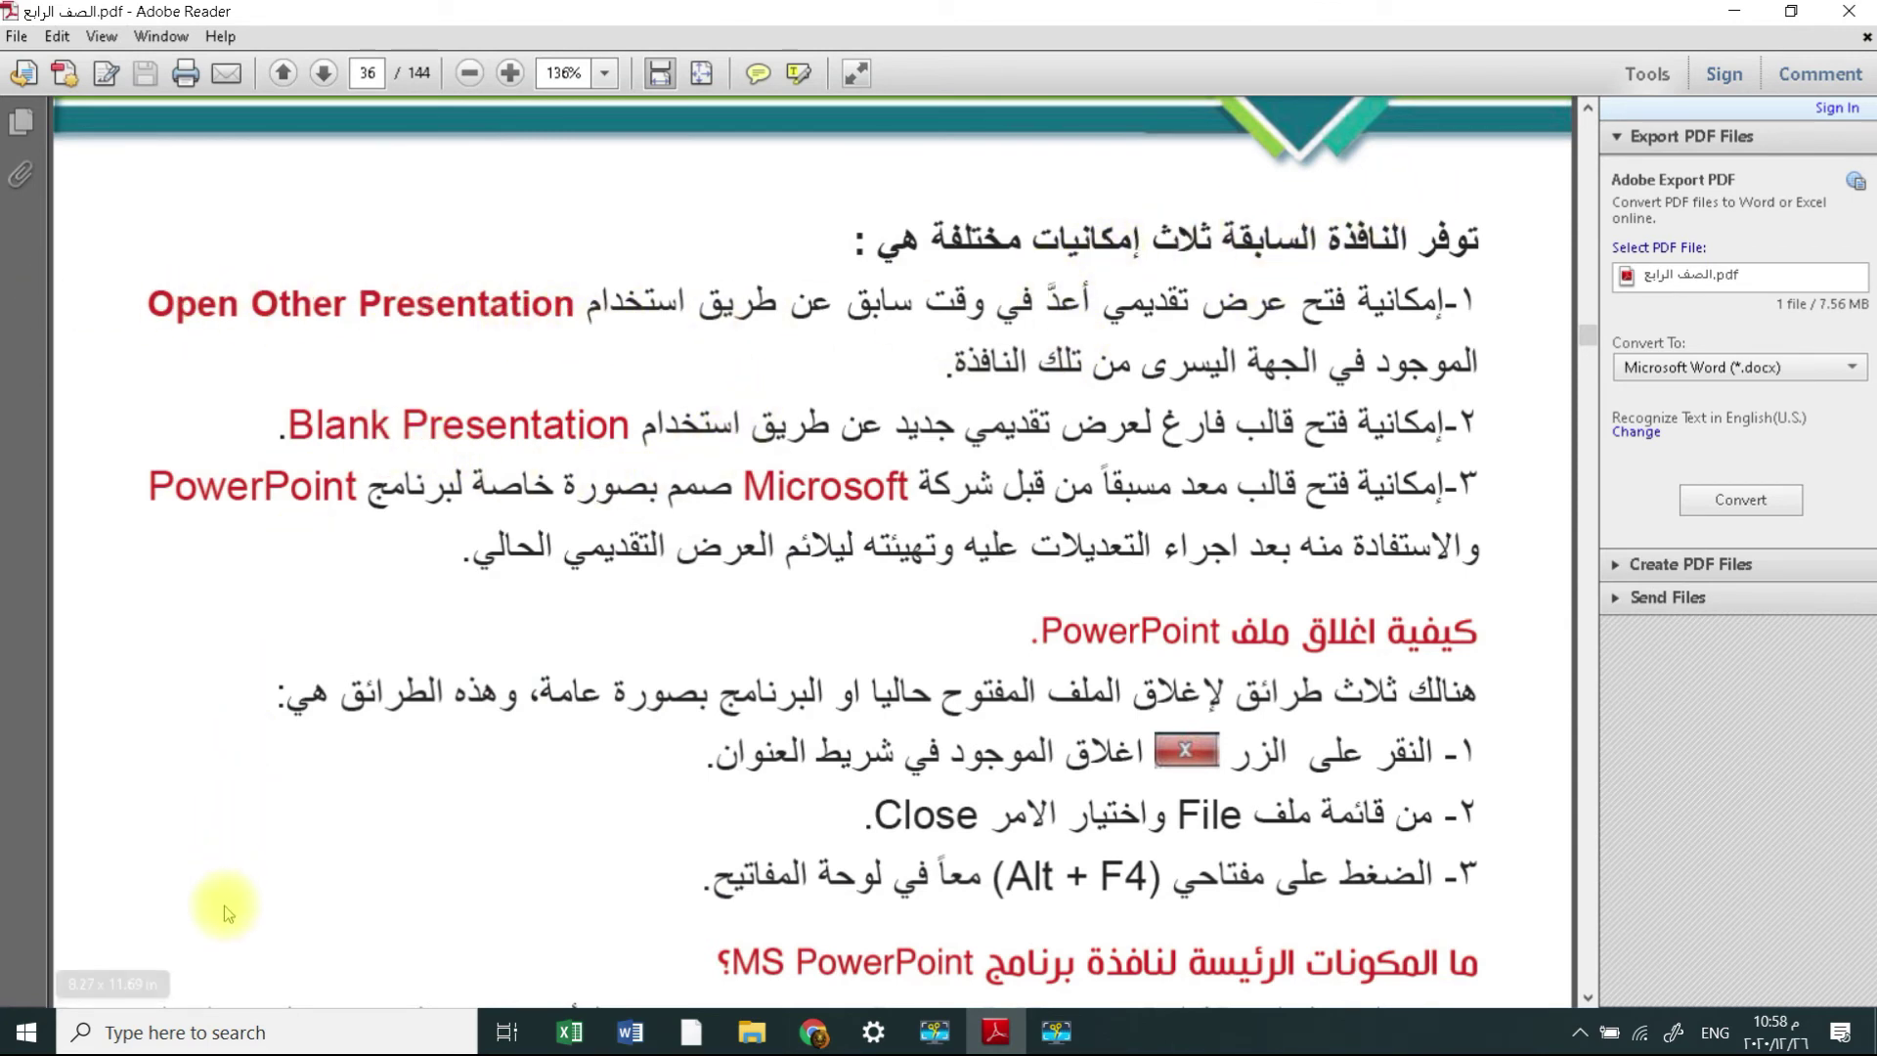
{"action": "left_click", "coordinate": [210, 1034]}
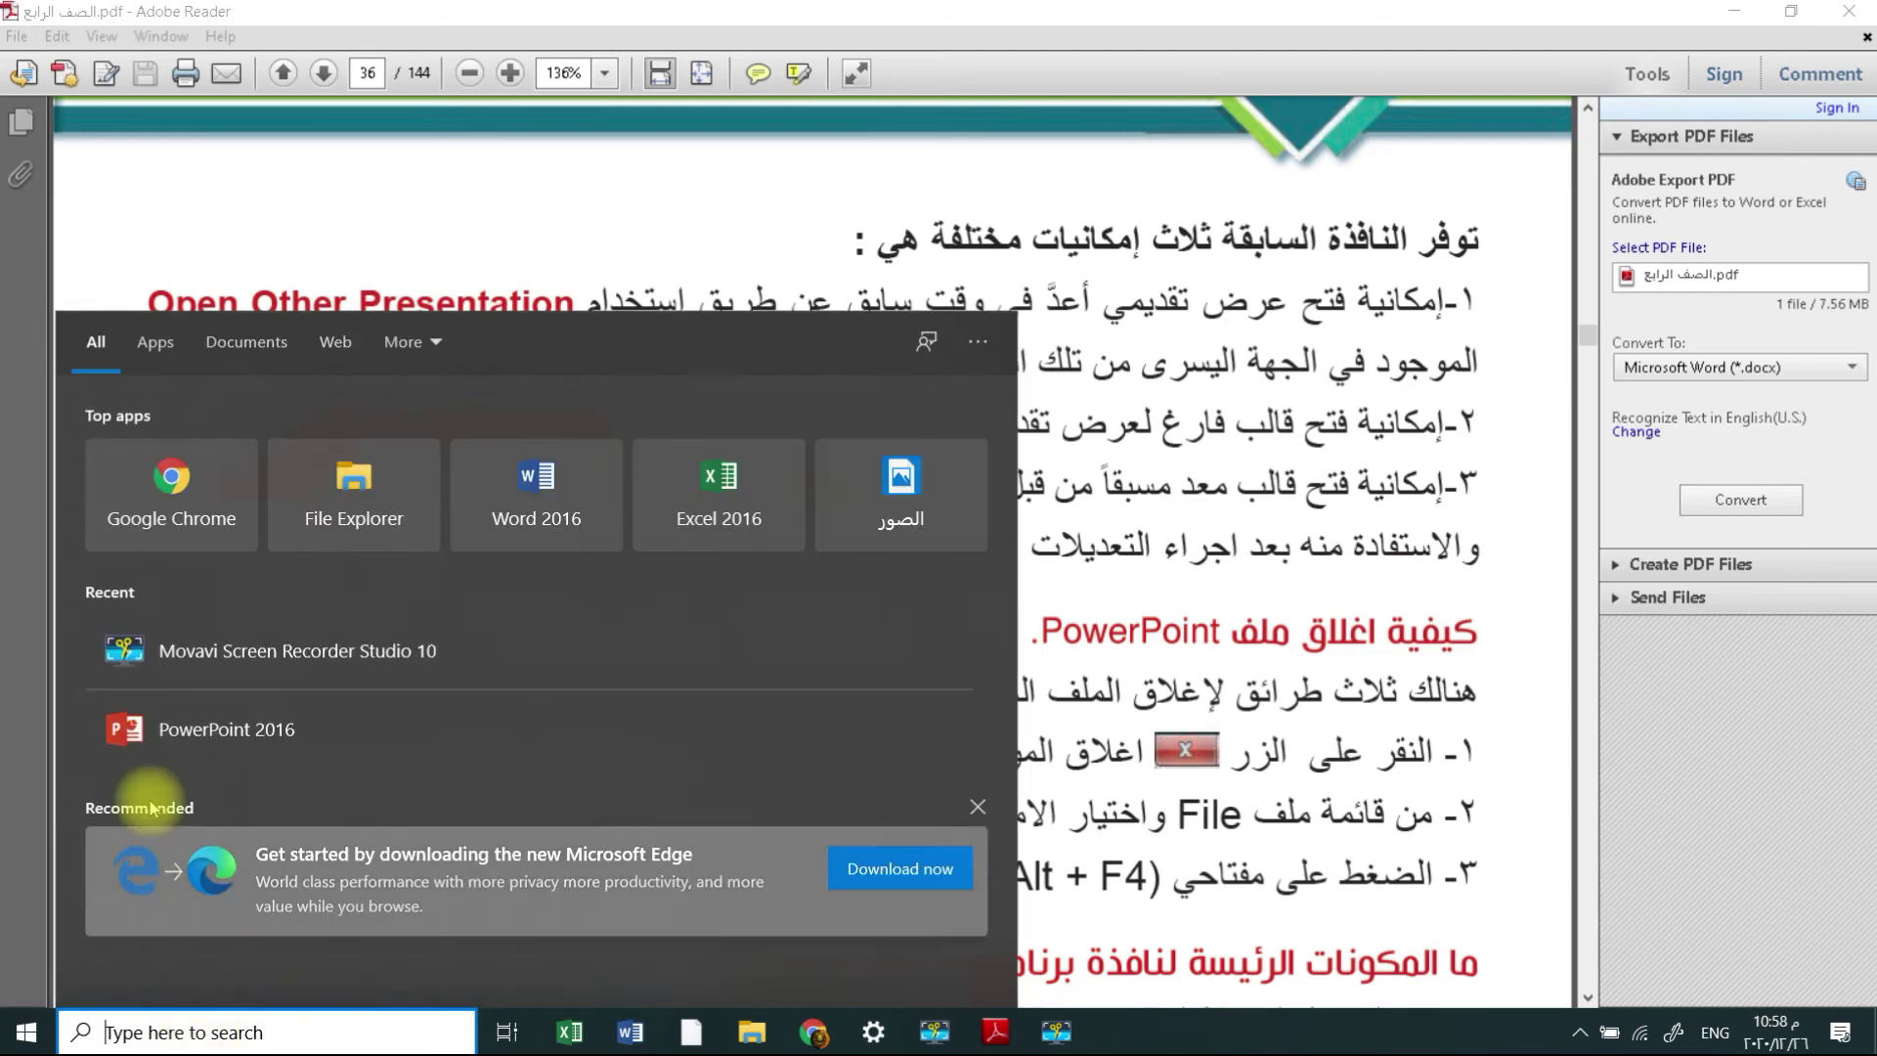
{"action": "left_click", "coordinate": [165, 747]}
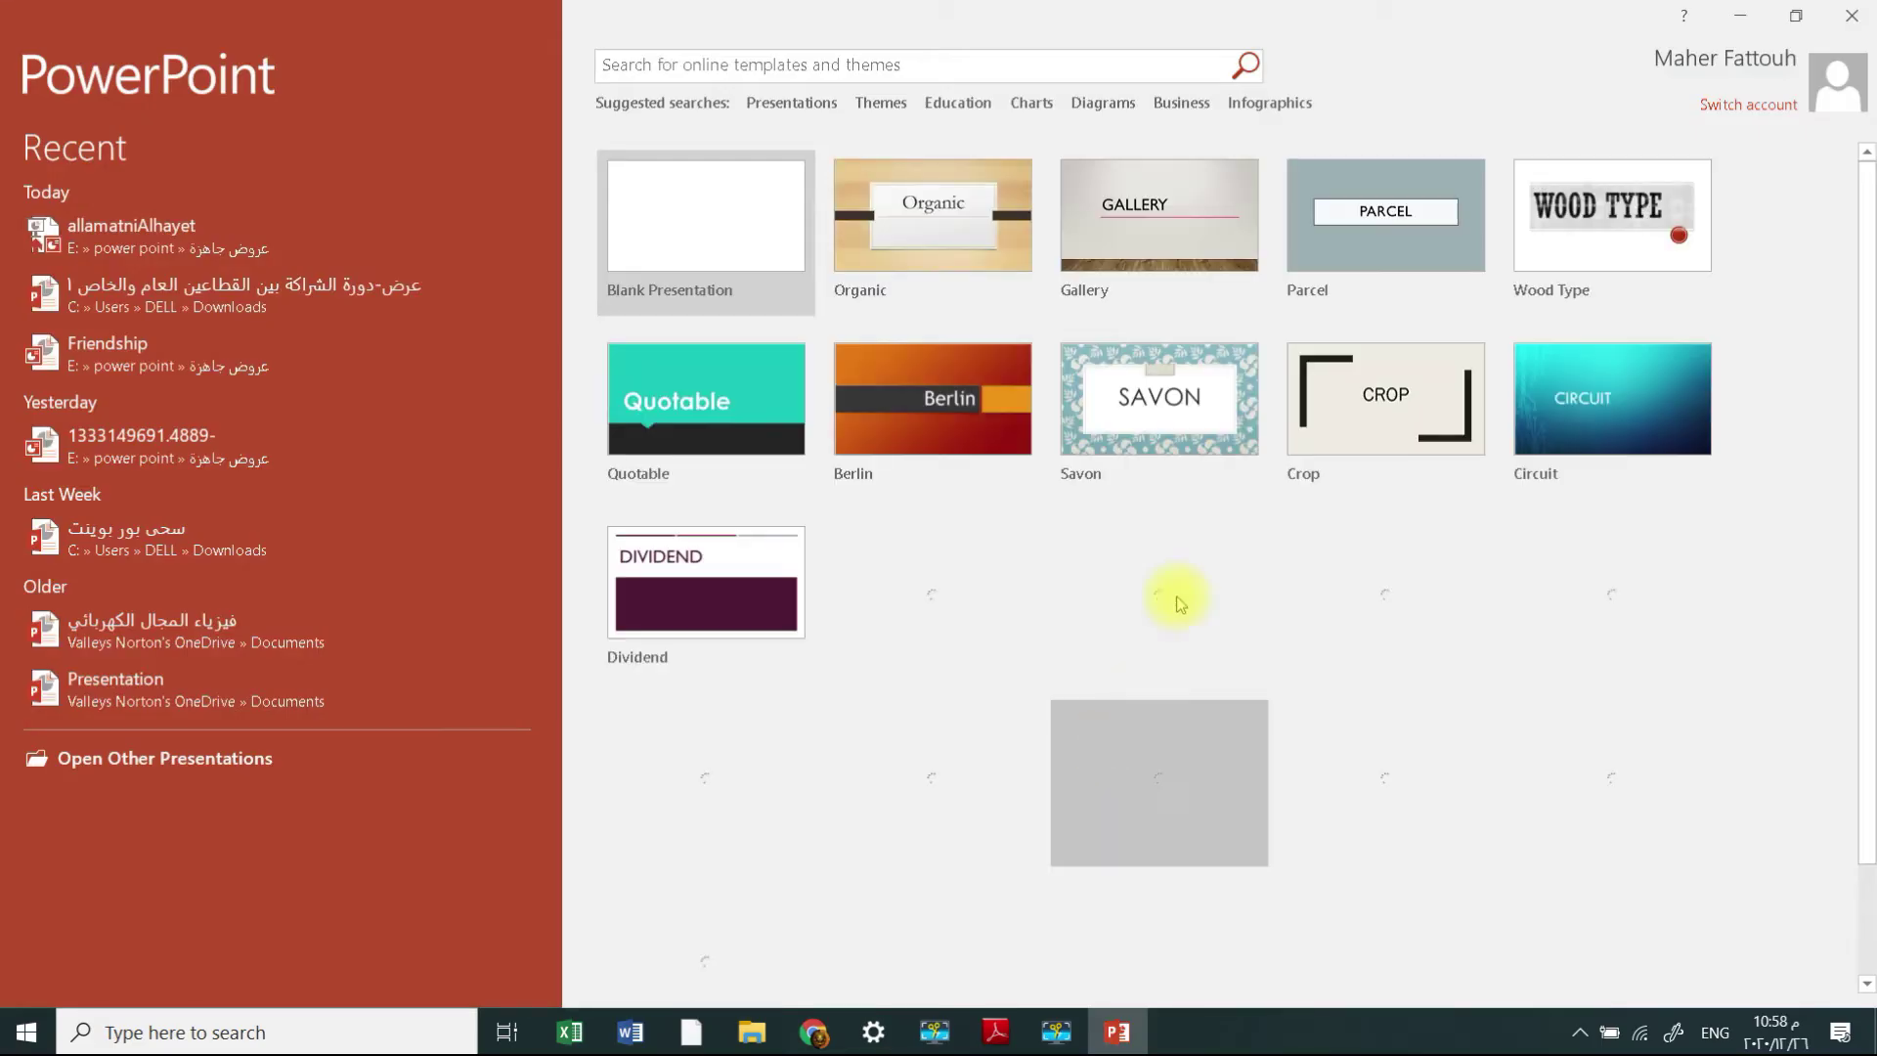
{"action": "left_click", "coordinate": [738, 203]}
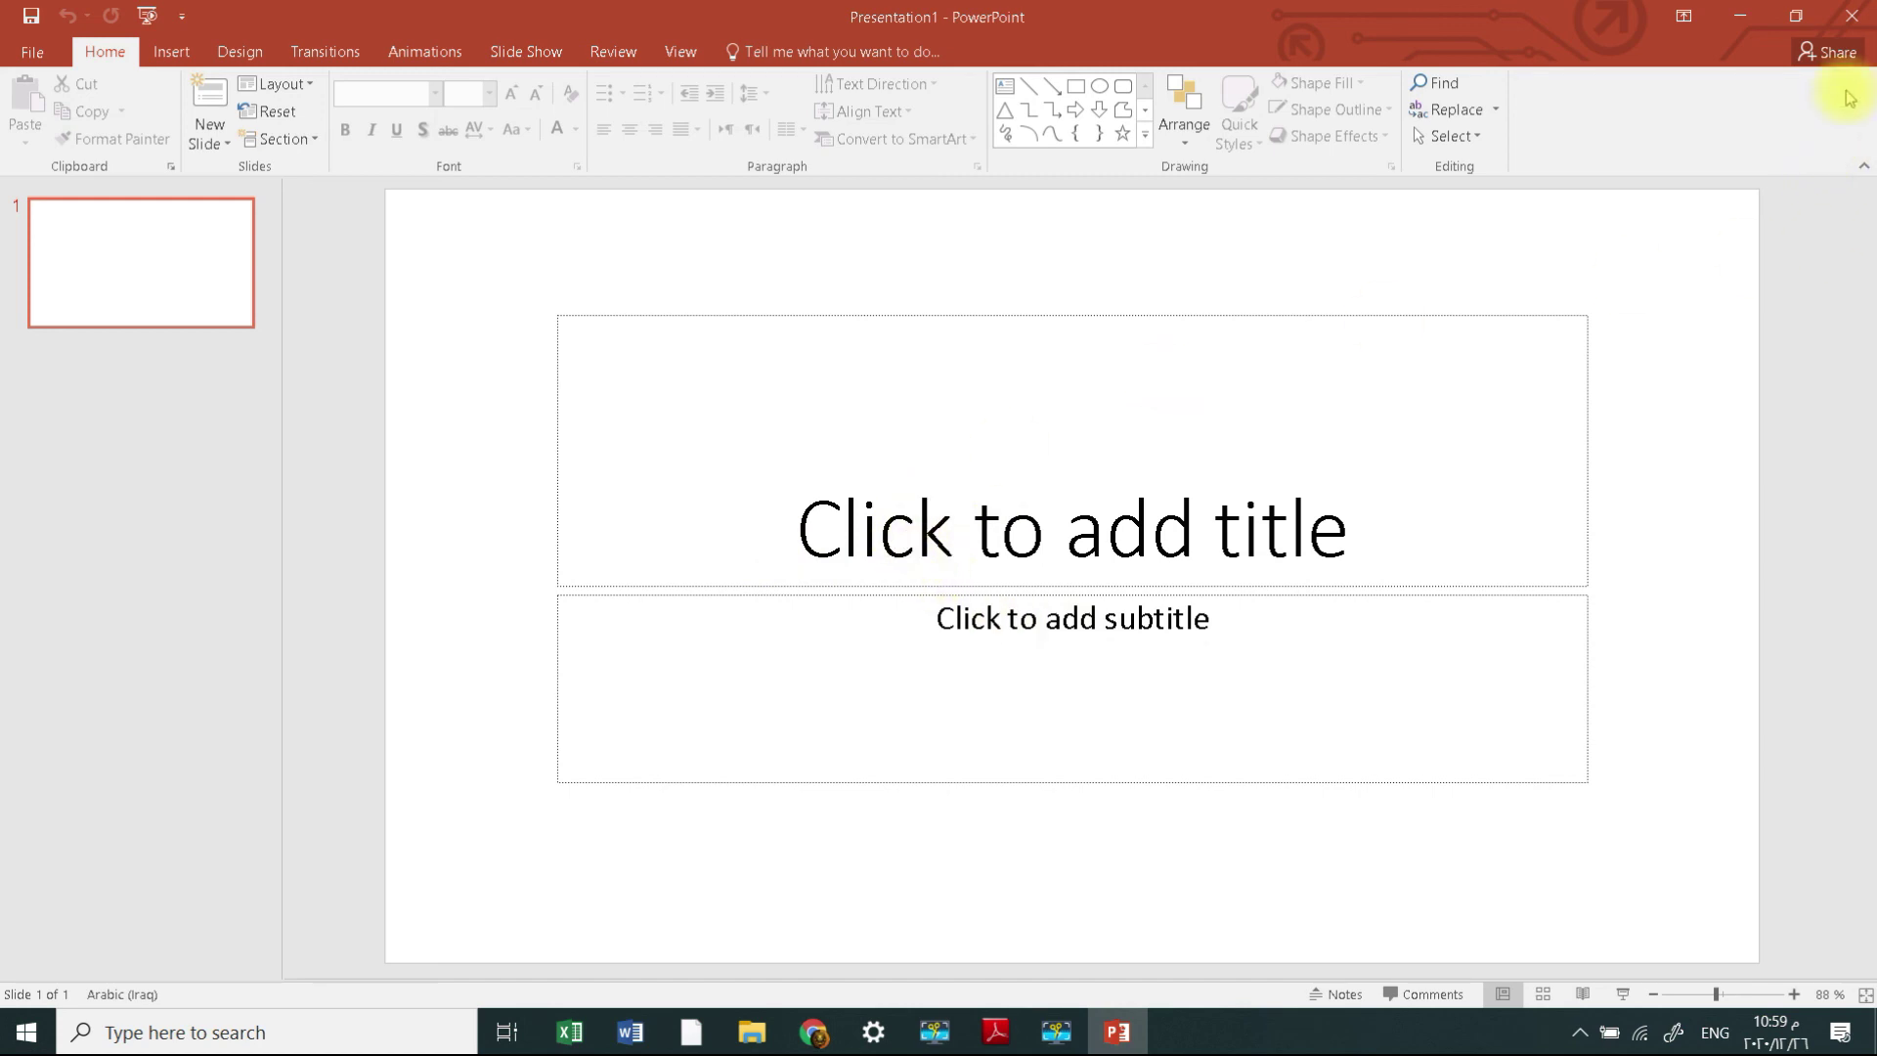
{"action": "left_click", "coordinate": [1854, 18]}
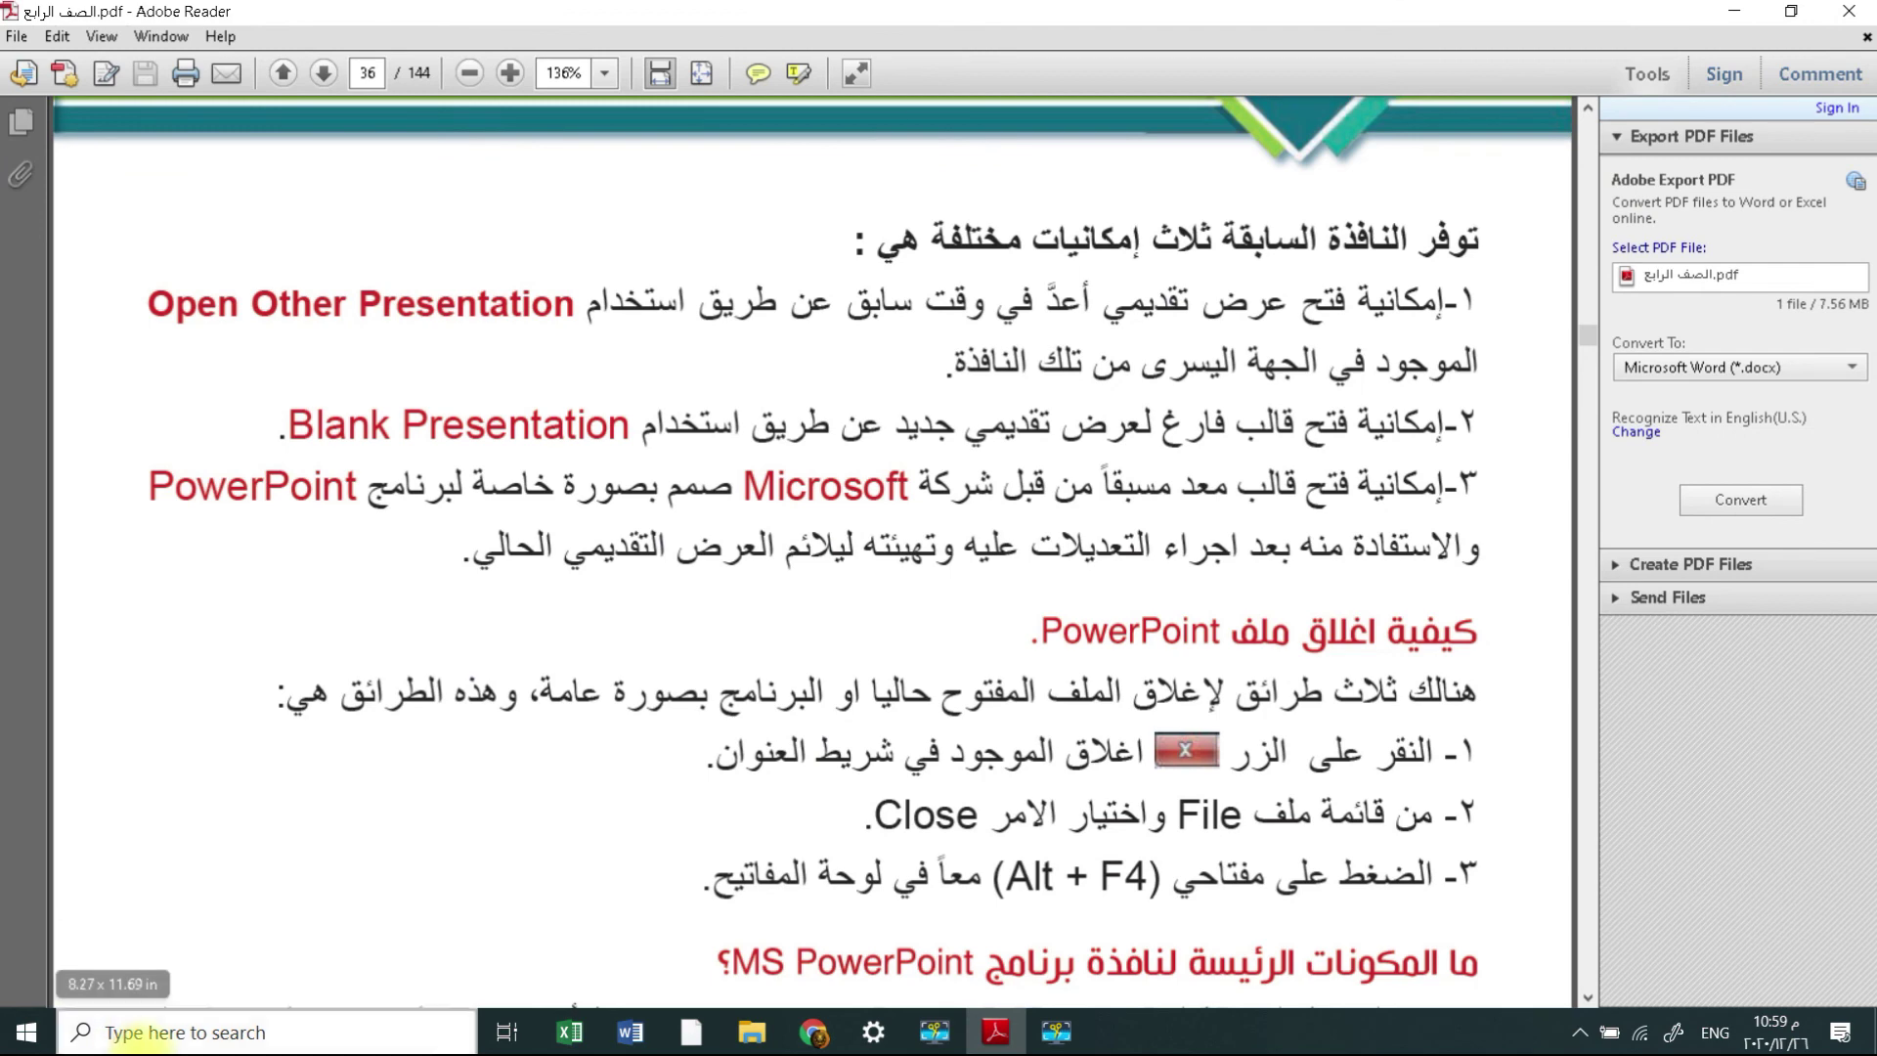
- Relaunch PowerPoint 2016 once more from the Recent list in taskbar search
{"action": "left_click", "coordinate": [118, 1036]}
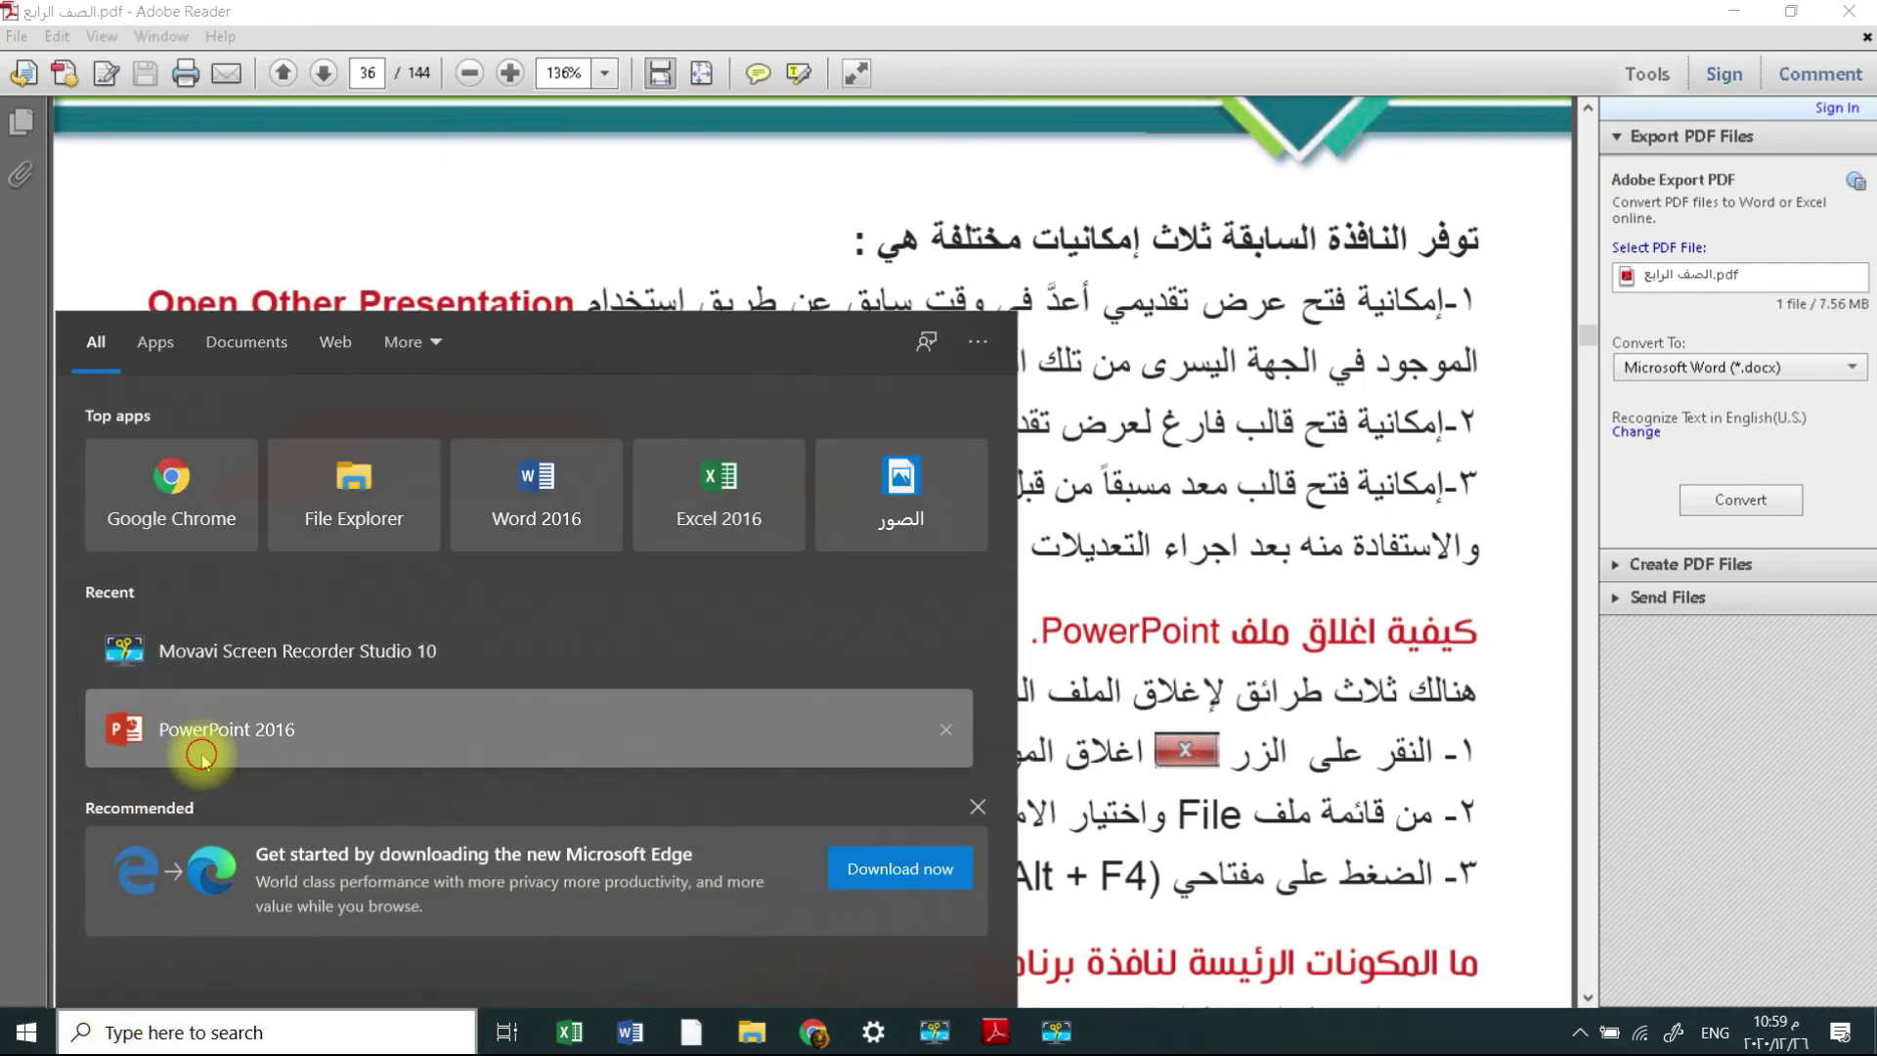
{"action": "left_click", "coordinate": [186, 614]}
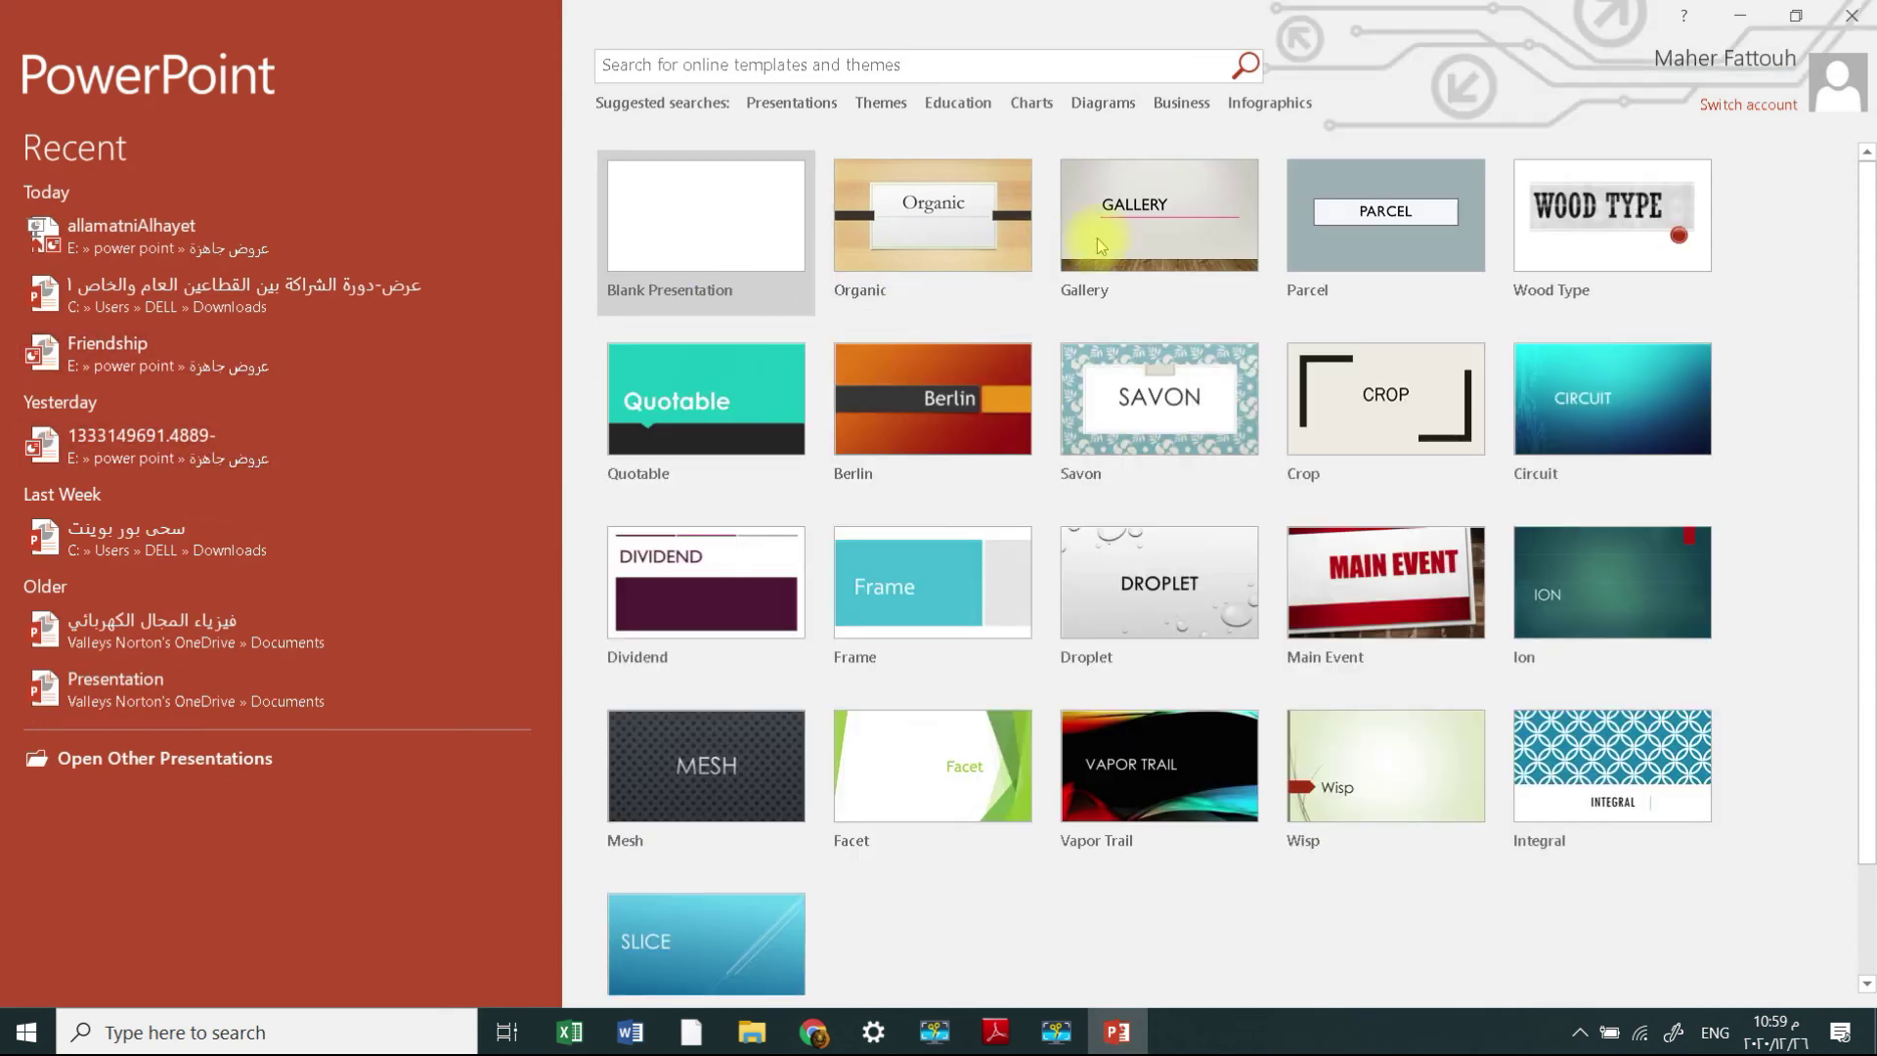